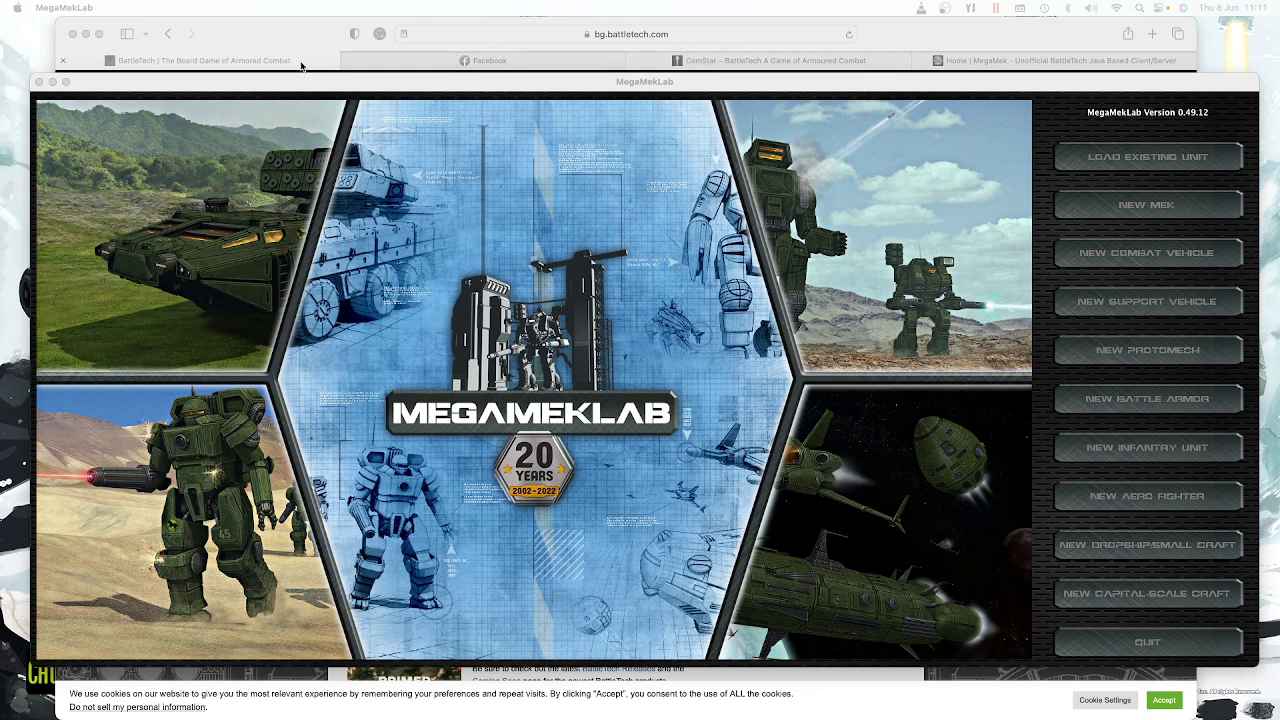
Step: Switch to Safari and look through the Record Sheets section of the BattleTech site's downloads page
{"action": "left_click", "coordinate": [285, 33]}
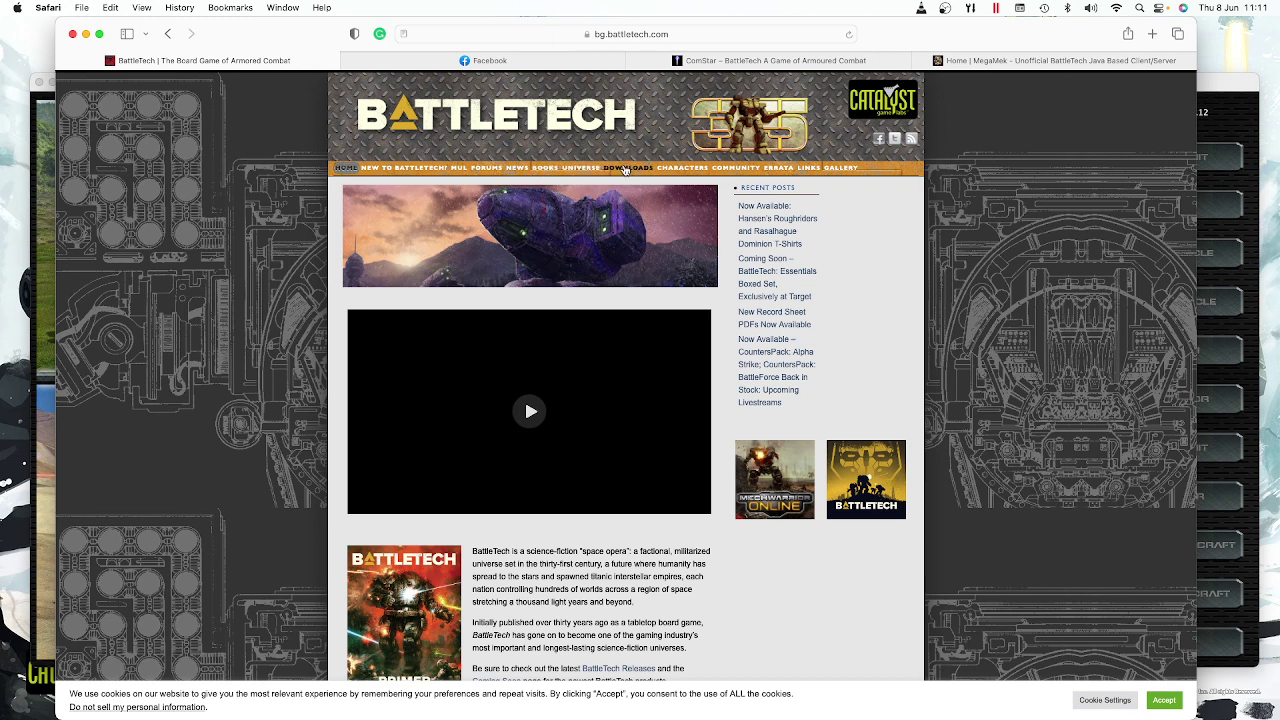
{"action": "left_click", "coordinate": [625, 170]}
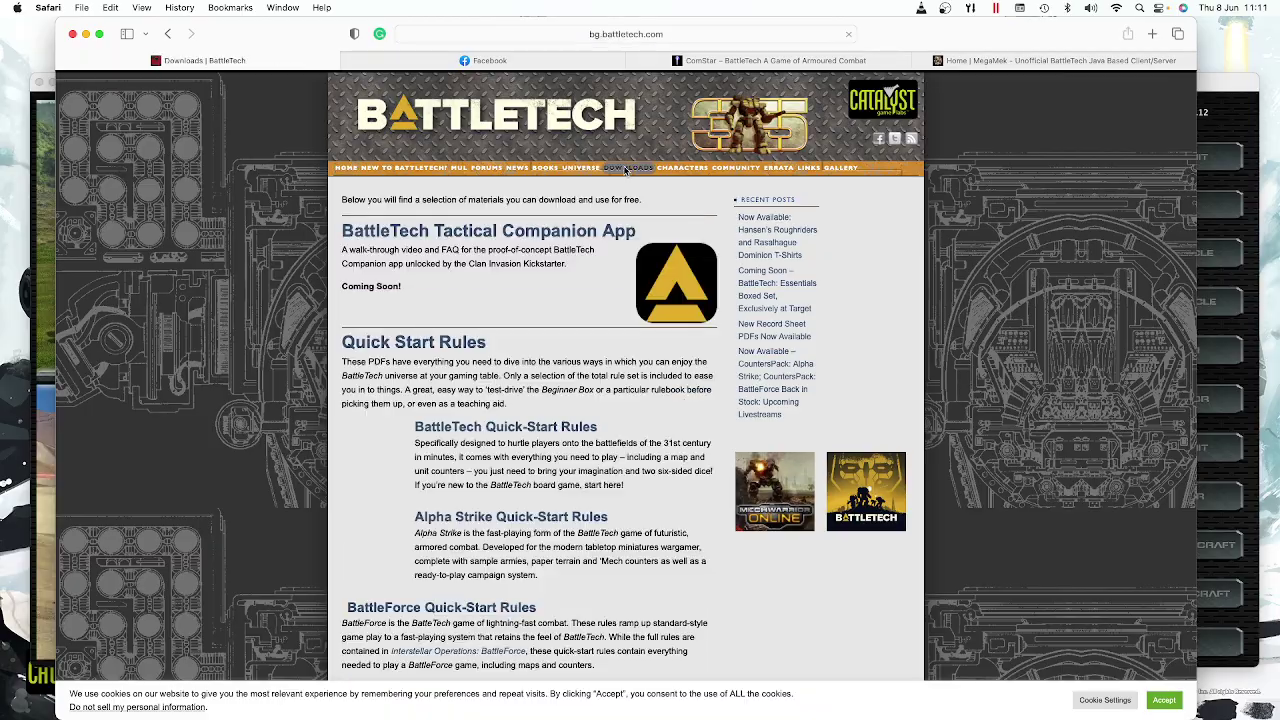
{"action": "scroll", "coordinate": [443, 385], "scroll_direction": "down", "scroll_amount": 5}
{"action": "scroll", "coordinate": [443, 385], "scroll_direction": "down", "scroll_amount": 10}
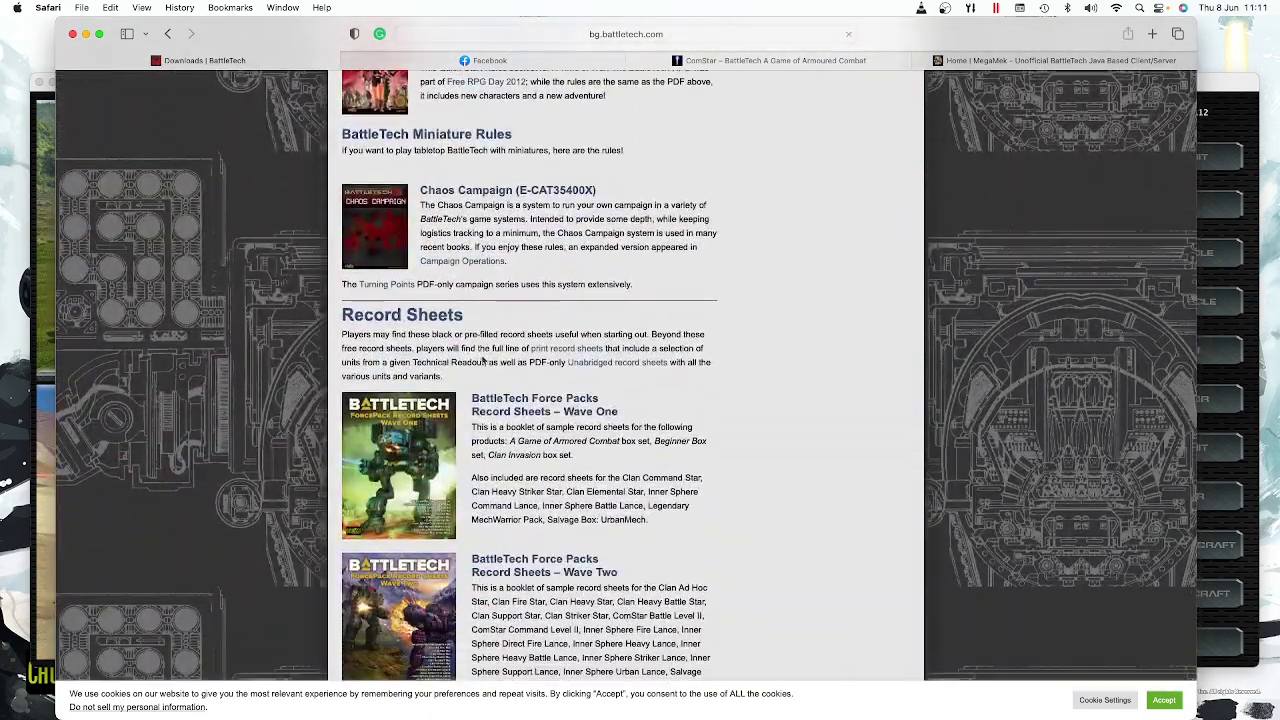
{"action": "scroll", "coordinate": [486, 360], "scroll_direction": "down", "scroll_amount": 3}
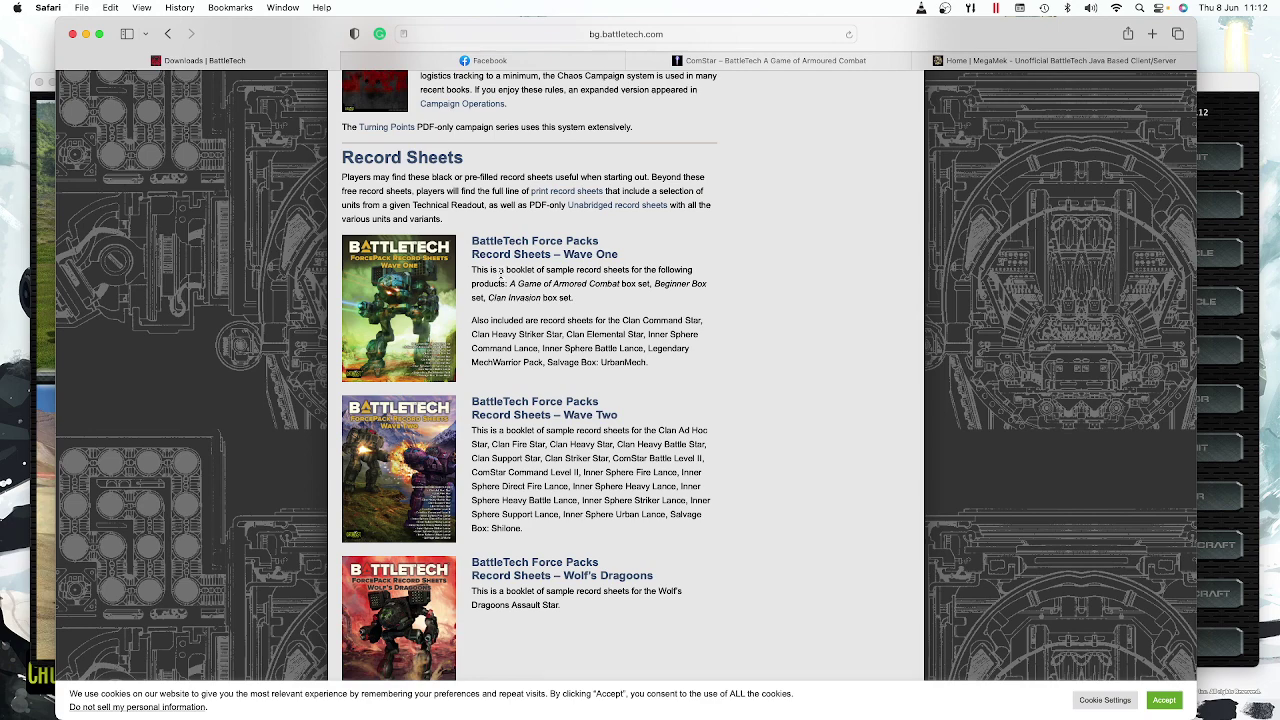
{"action": "scroll", "coordinate": [500, 300], "scroll_direction": "down", "scroll_amount": 5}
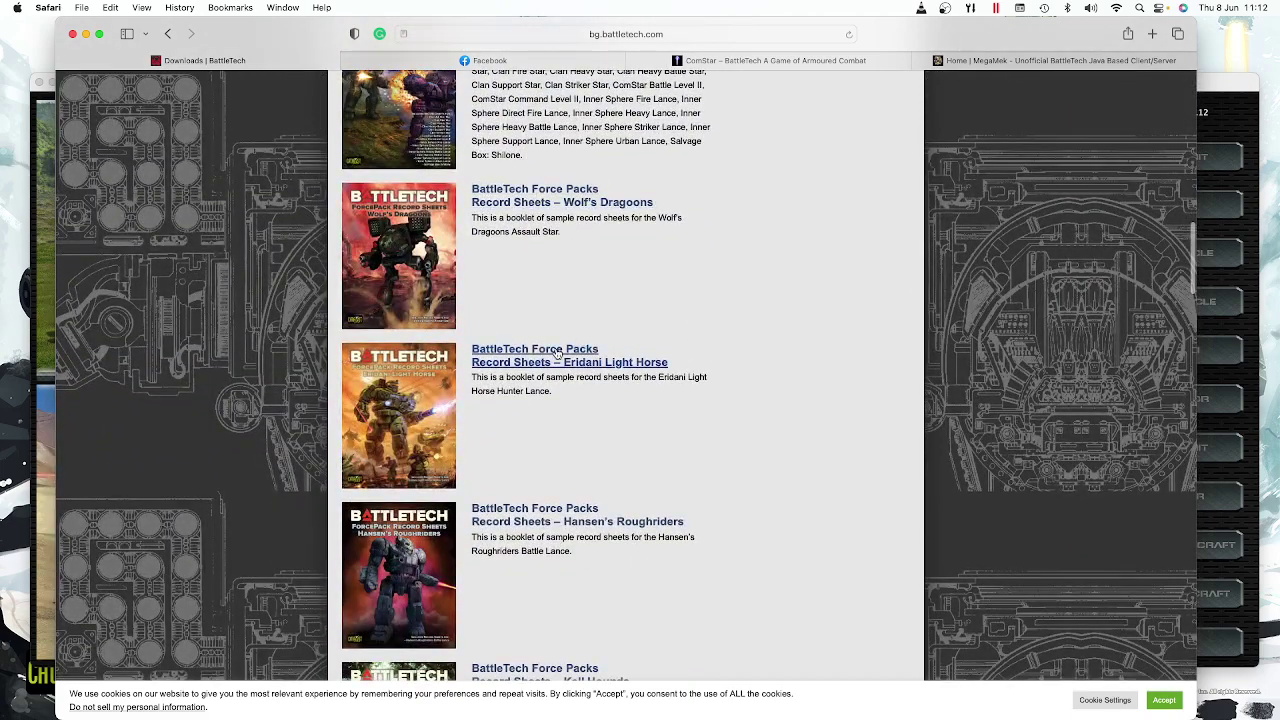
{"action": "scroll", "coordinate": [530, 370], "scroll_direction": "up", "scroll_amount": 4}
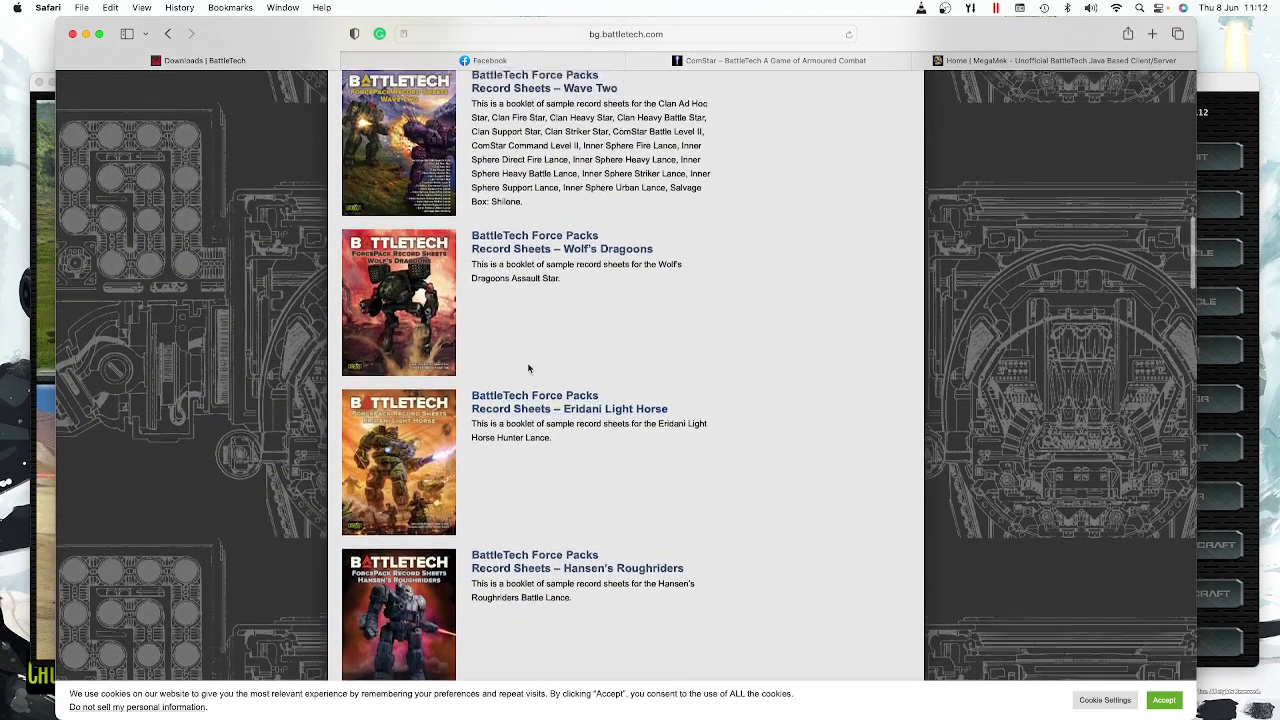
{"action": "scroll", "coordinate": [528, 369], "scroll_direction": "up", "scroll_amount": 3}
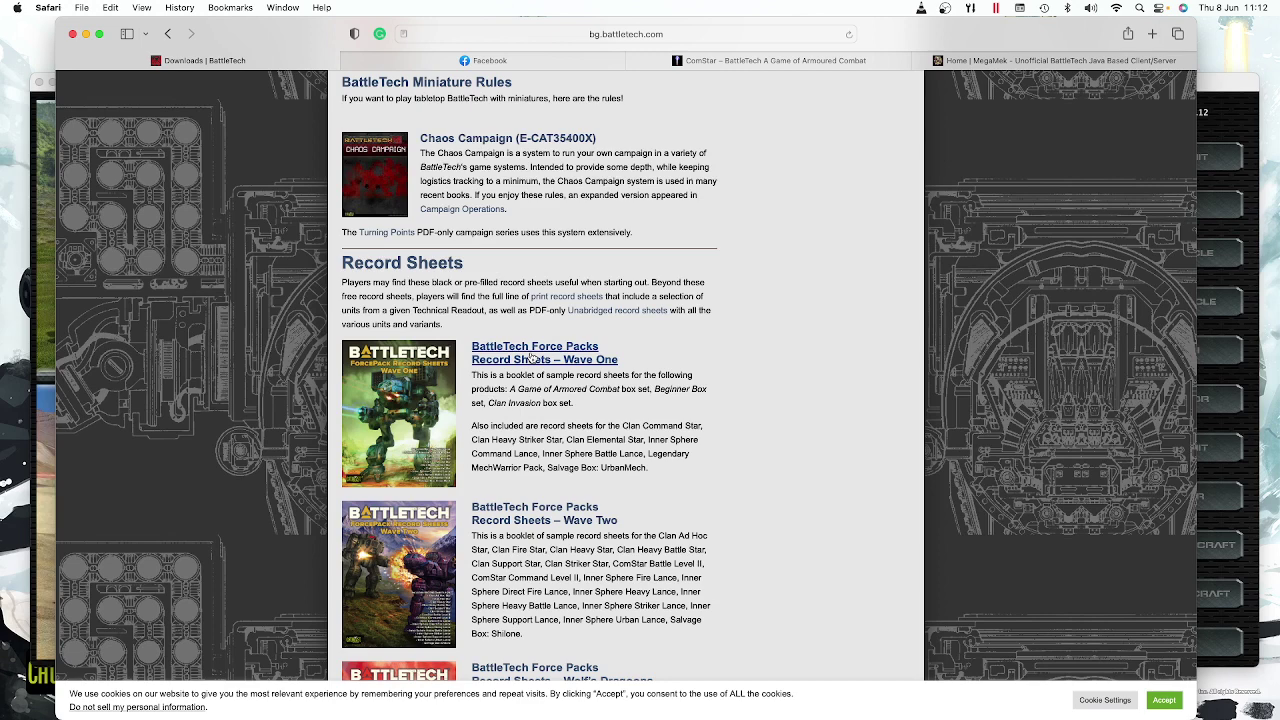
Step: Look over the MekHQ, MegaMek and MegaMekLab packages on the MegaMek site's downloads page
{"action": "left_click", "coordinate": [1025, 66]}
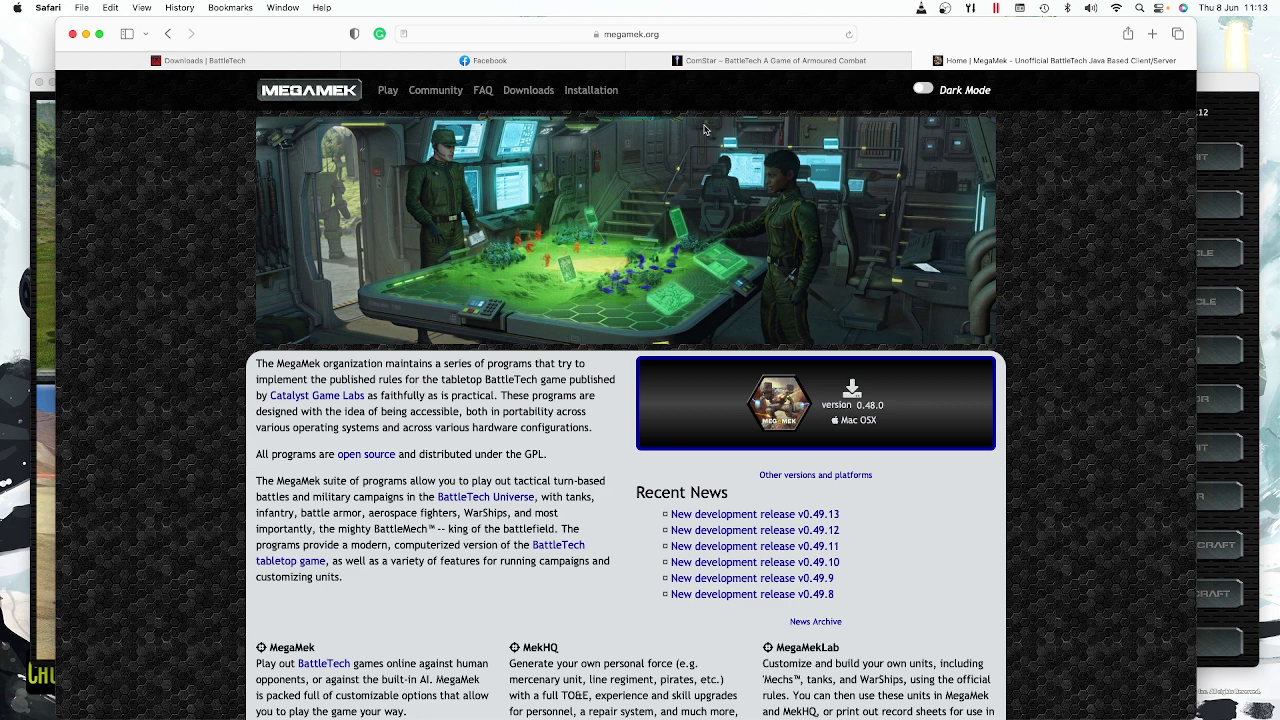
{"action": "left_click", "coordinate": [540, 91]}
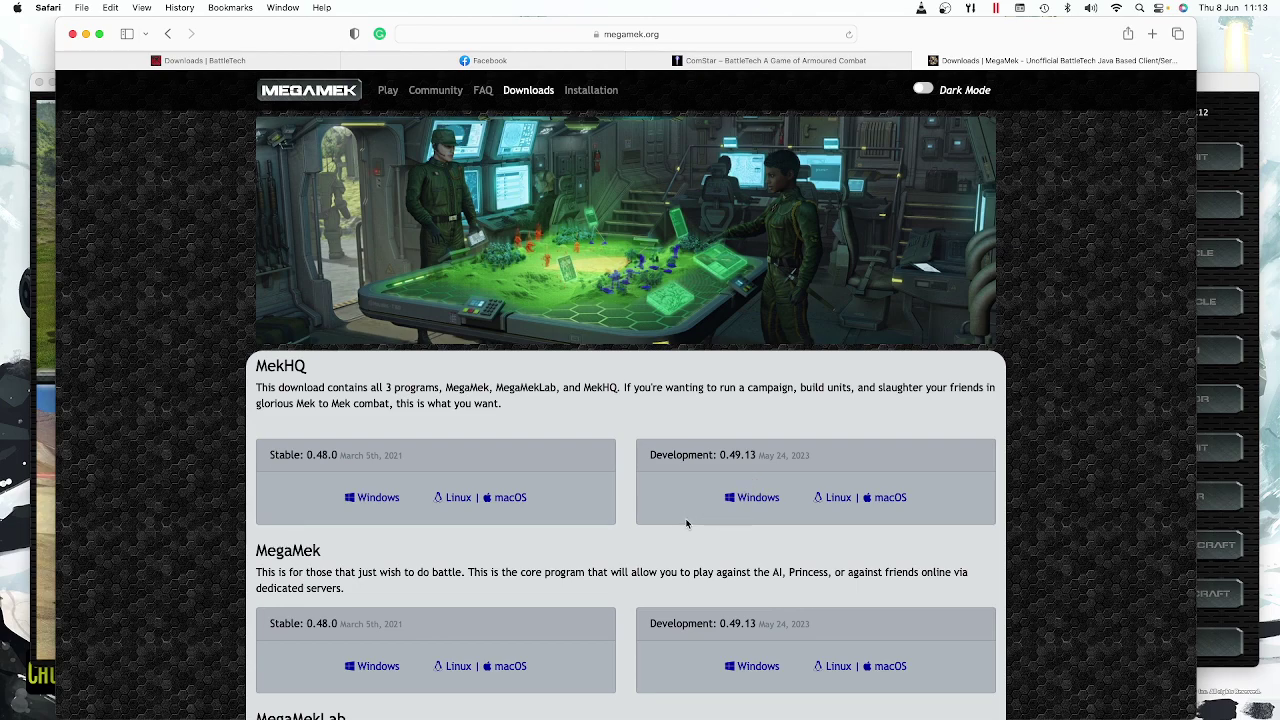
{"action": "scroll", "coordinate": [689, 523], "scroll_direction": "down", "scroll_amount": 5}
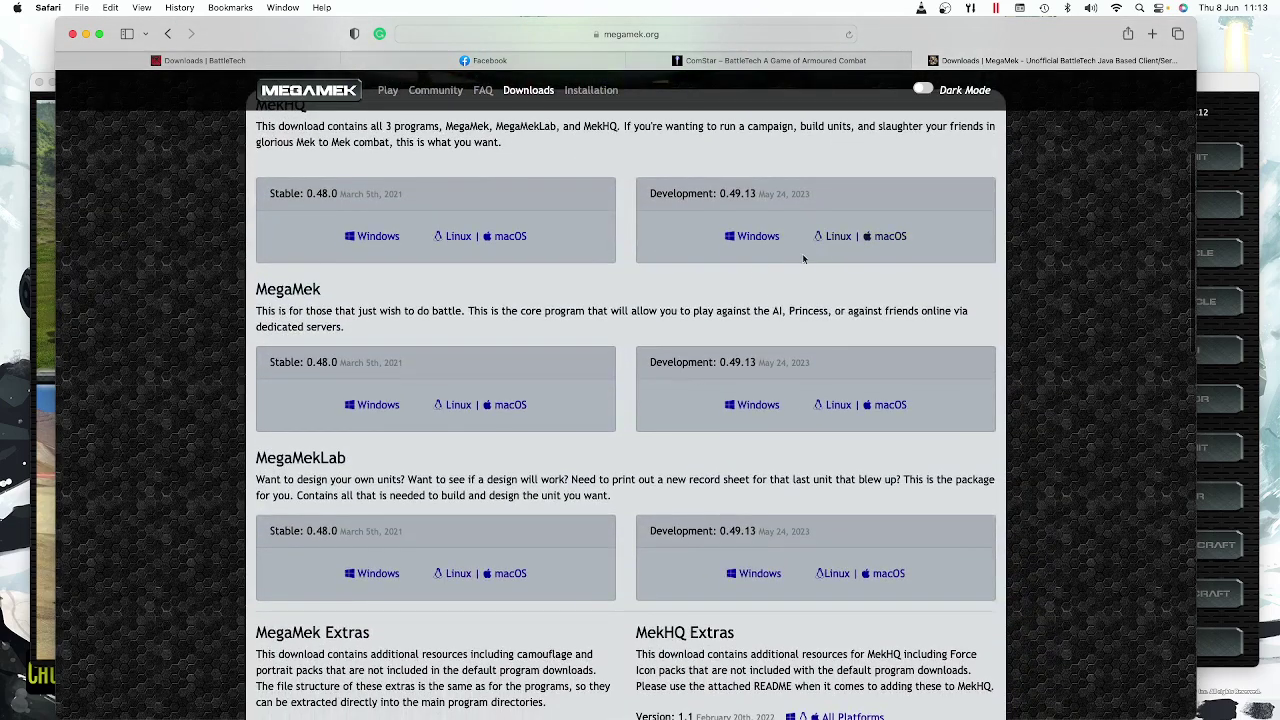
{"action": "scroll", "coordinate": [770, 265], "scroll_direction": "up", "scroll_amount": 4}
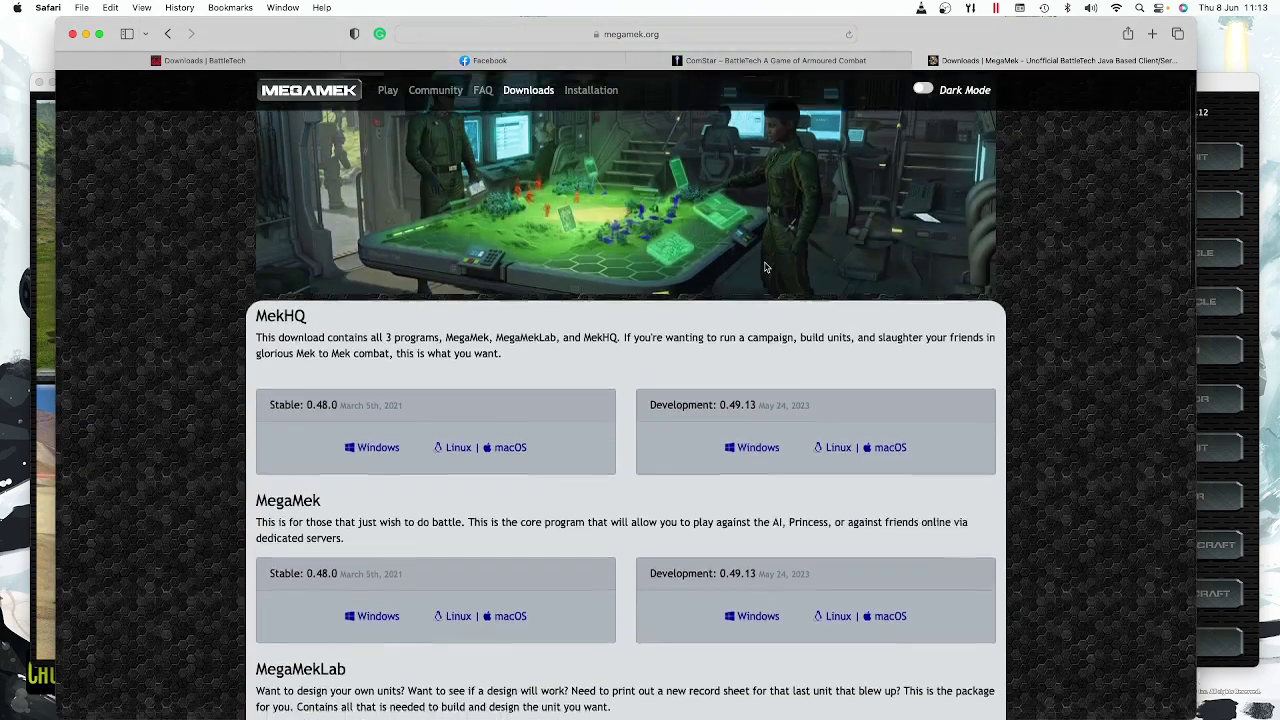
{"action": "scroll", "coordinate": [765, 267], "scroll_direction": "down", "scroll_amount": 2}
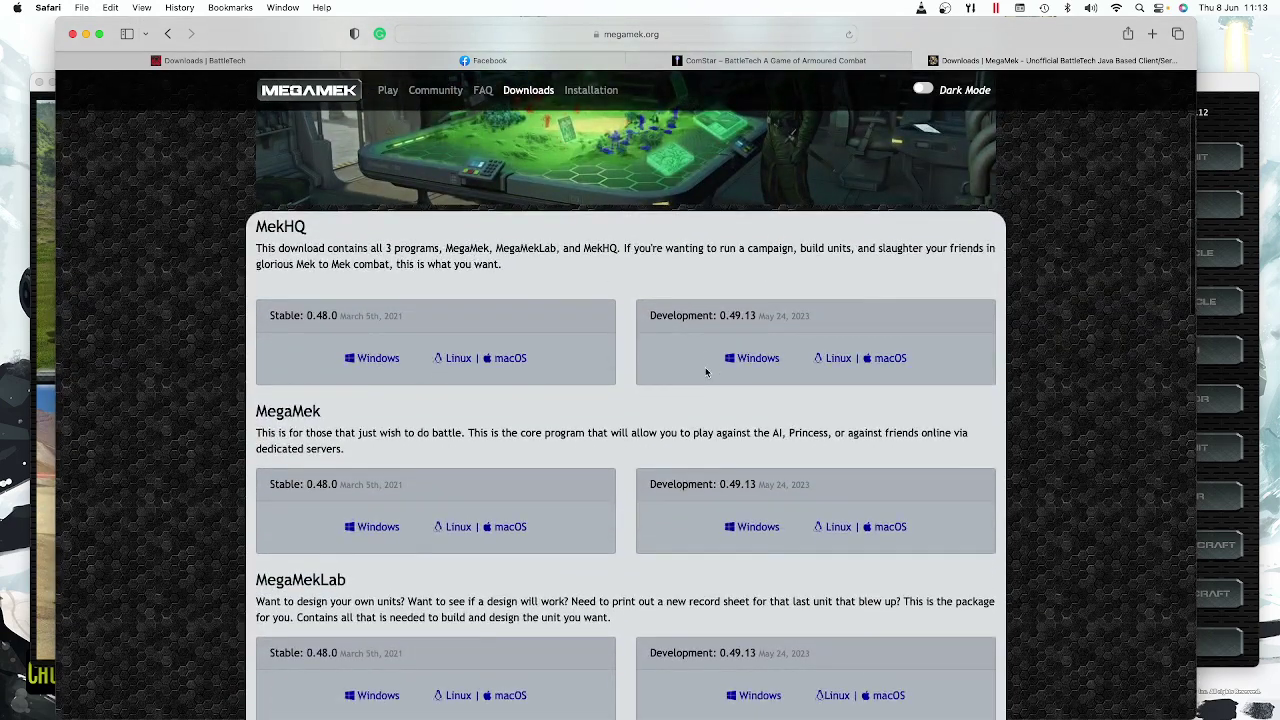
{"action": "scroll", "coordinate": [702, 372], "scroll_direction": "down", "scroll_amount": 3}
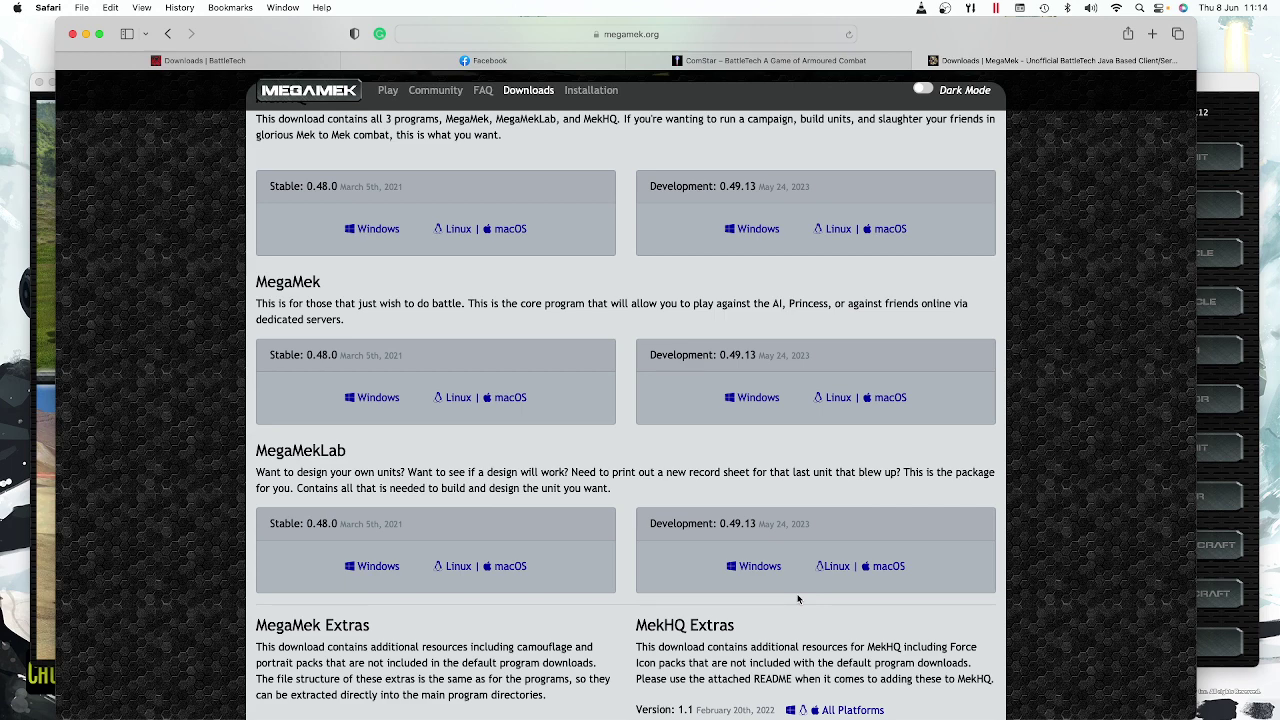
Step: Switch to MegaMekLab and start loading an existing unit
{"action": "left_click", "coordinate": [1233, 93]}
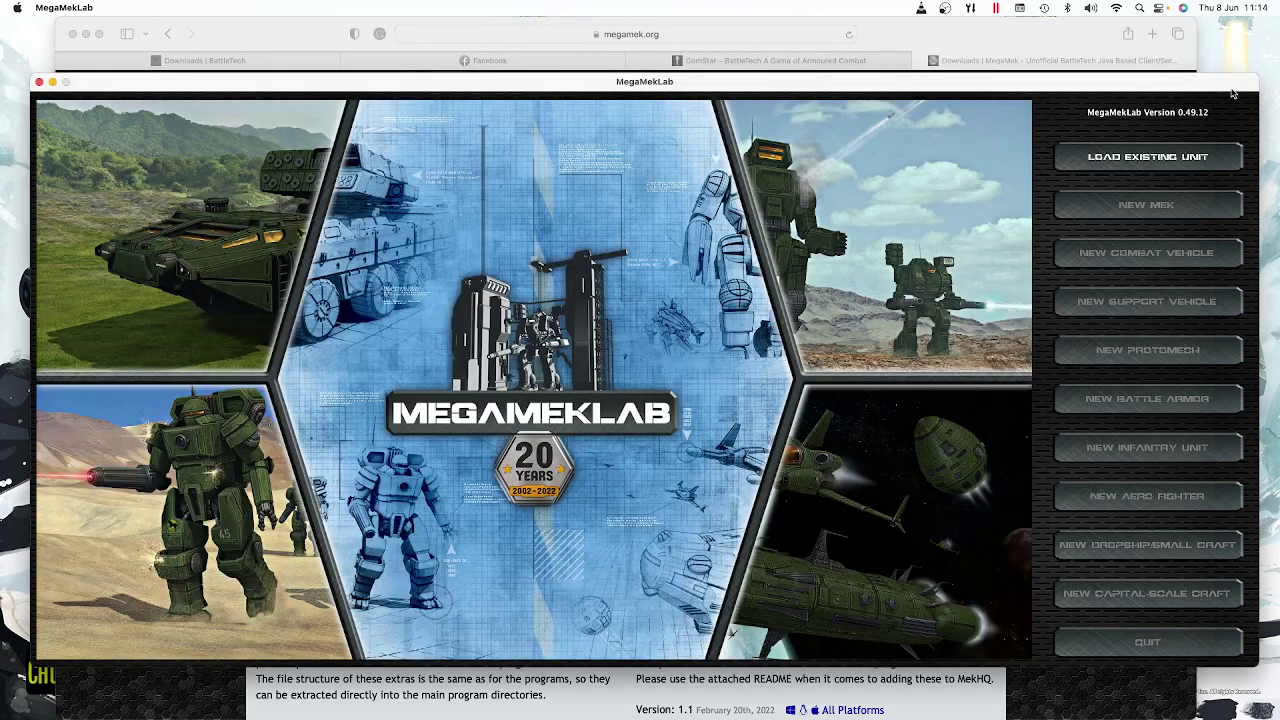
{"action": "left_click", "coordinate": [1140, 160]}
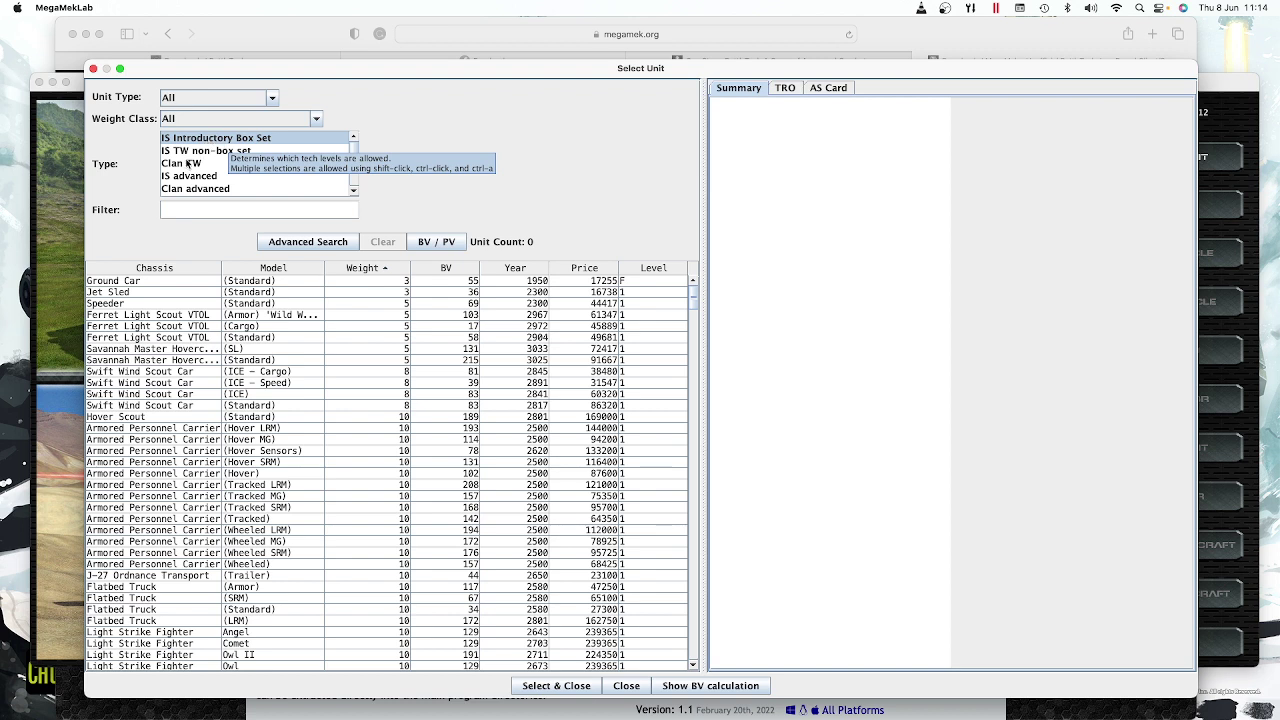
Step: Browse the unit lists for the IS TW non-box set, Clan TW, IS advanced and Clan advanced types
{"action": "left_click", "coordinate": [188, 155]}
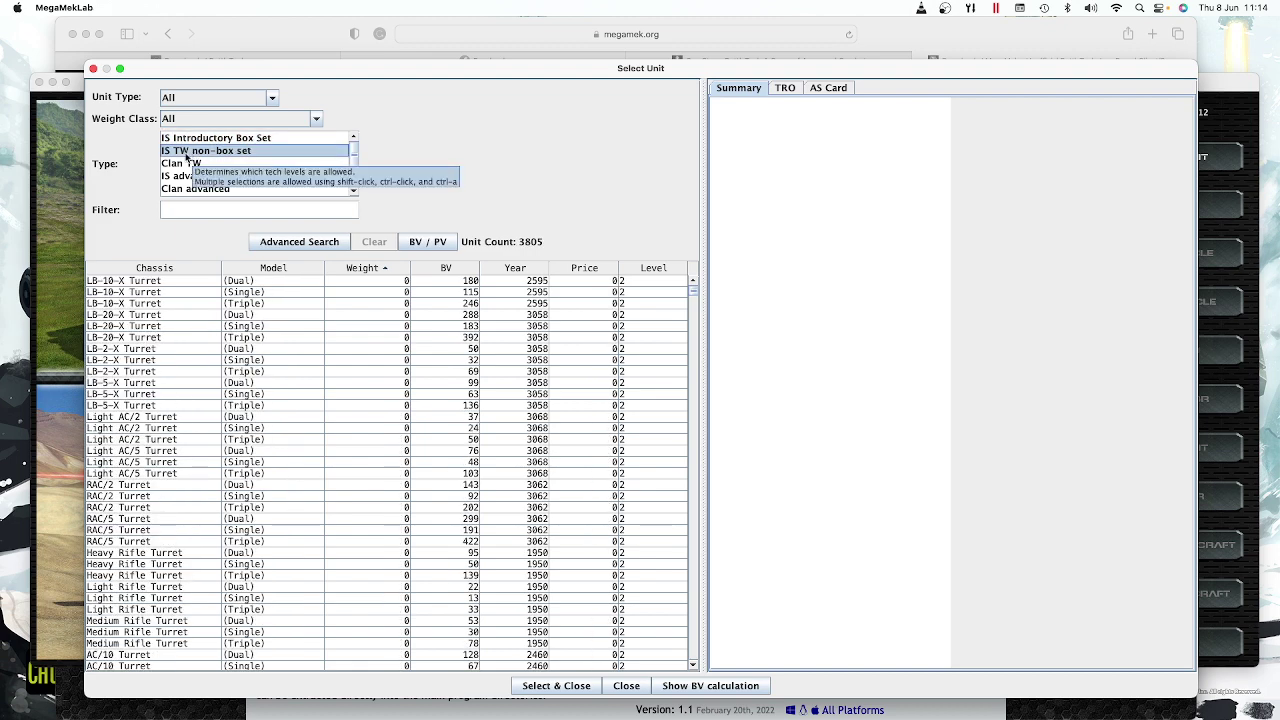
{"action": "left_click", "coordinate": [189, 164]}
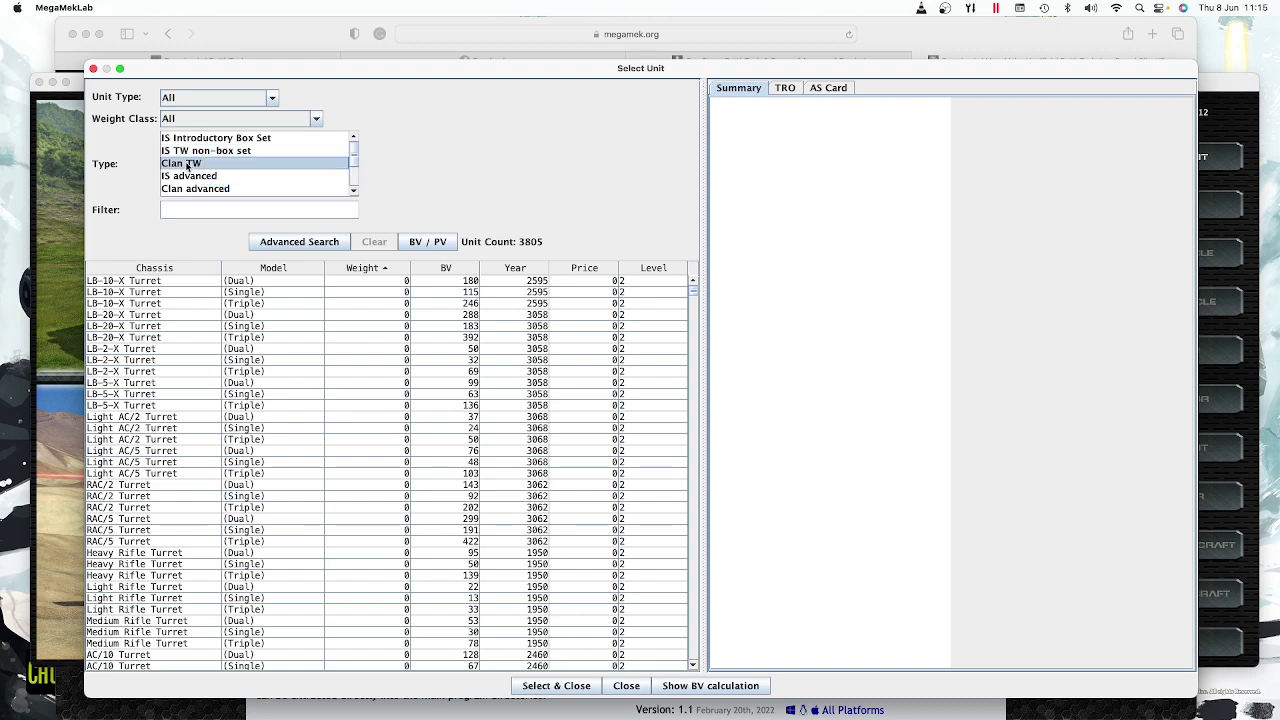
{"action": "left_click", "coordinate": [192, 176]}
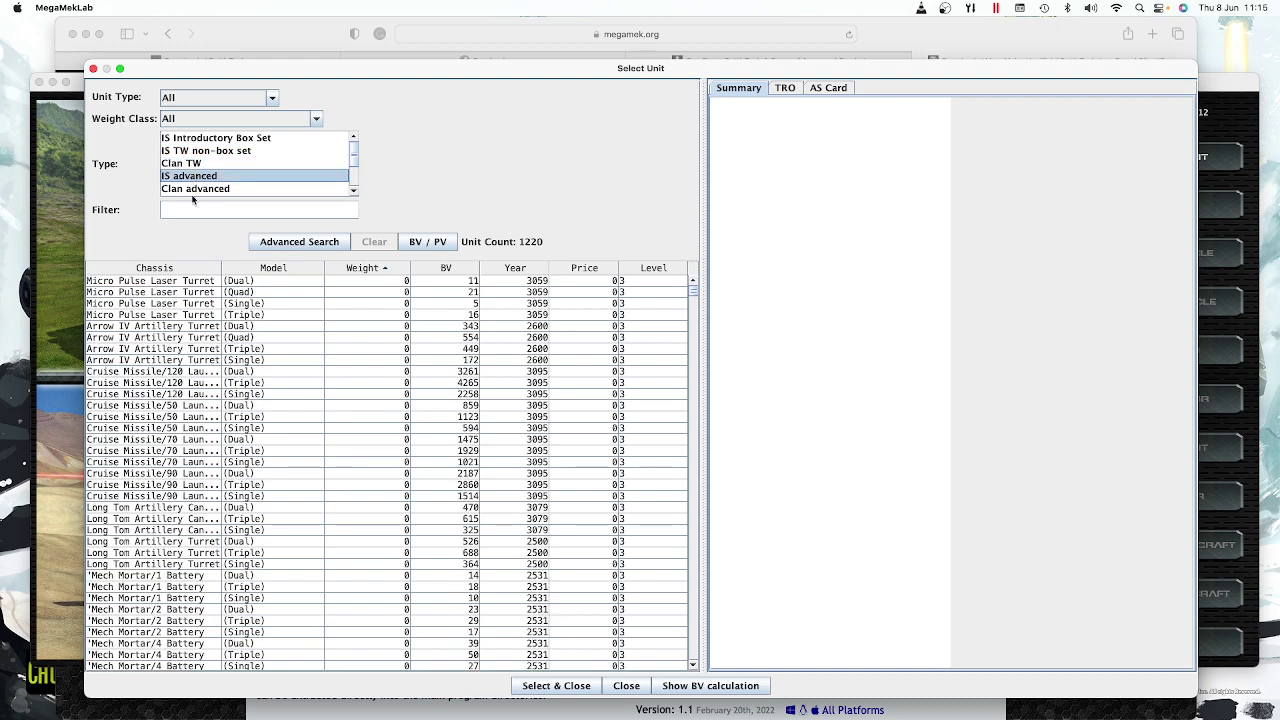
{"action": "left_click", "coordinate": [196, 189]}
{"action": "left_click", "coordinate": [190, 179]}
{"action": "left_click", "coordinate": [197, 189]}
{"action": "left_click", "coordinate": [200, 180]}
Step: Browse the unit lists for the IS and Clan experimental and unofficial types
{"action": "left_click_drag", "start_coordinate": [352, 153], "coordinate": [352, 172]}
{"action": "left_click", "coordinate": [218, 154]}
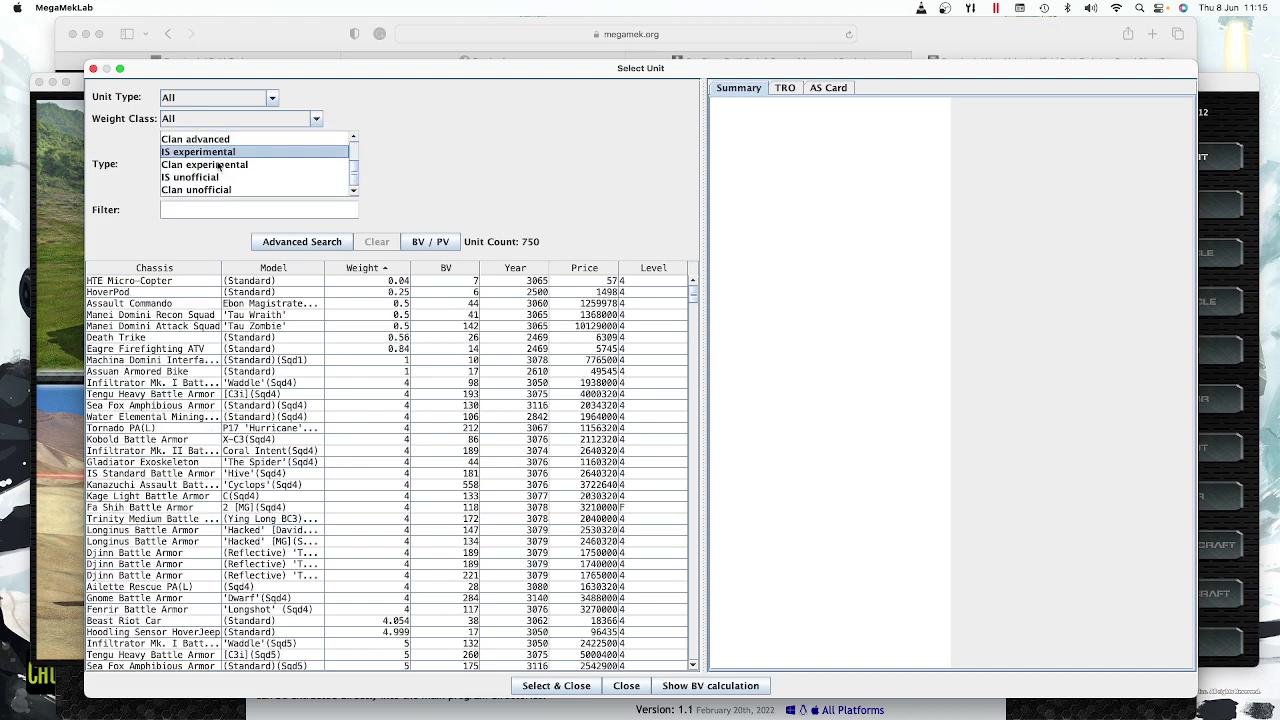
{"action": "left_click", "coordinate": [215, 165]}
{"action": "left_click", "coordinate": [210, 178]}
{"action": "left_click", "coordinate": [210, 190]}
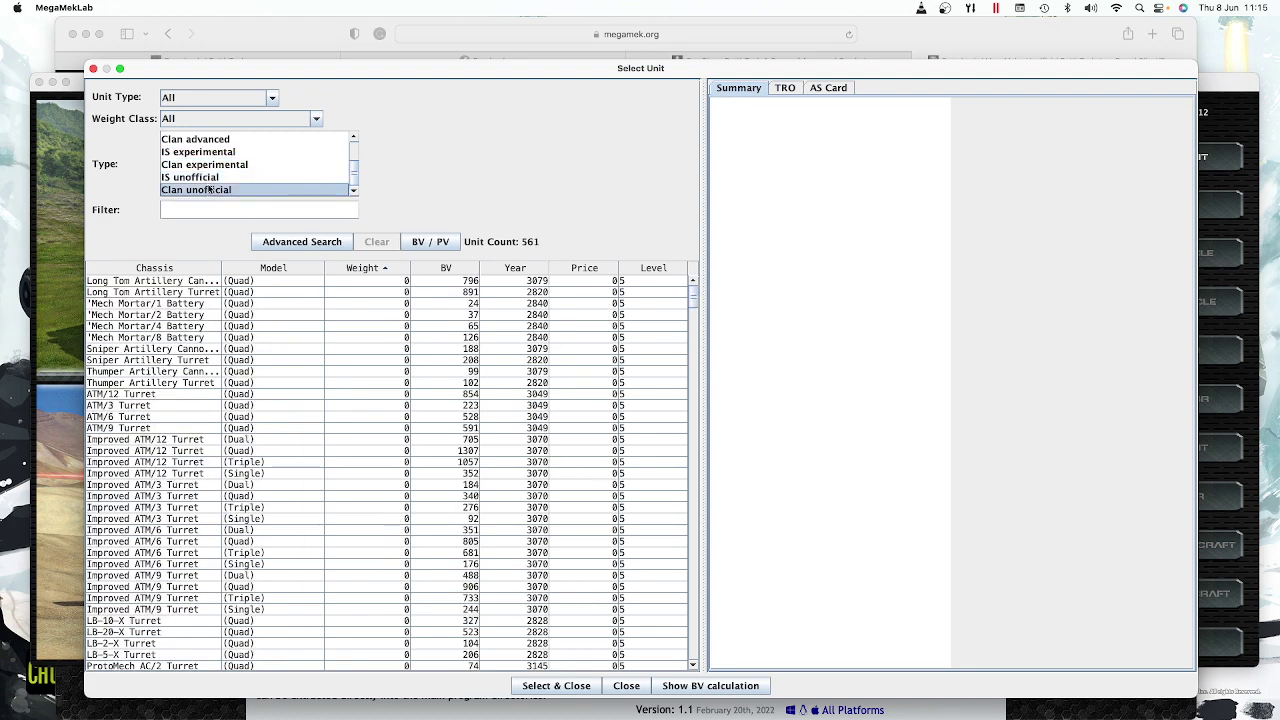
{"action": "left_click", "coordinate": [210, 179]}
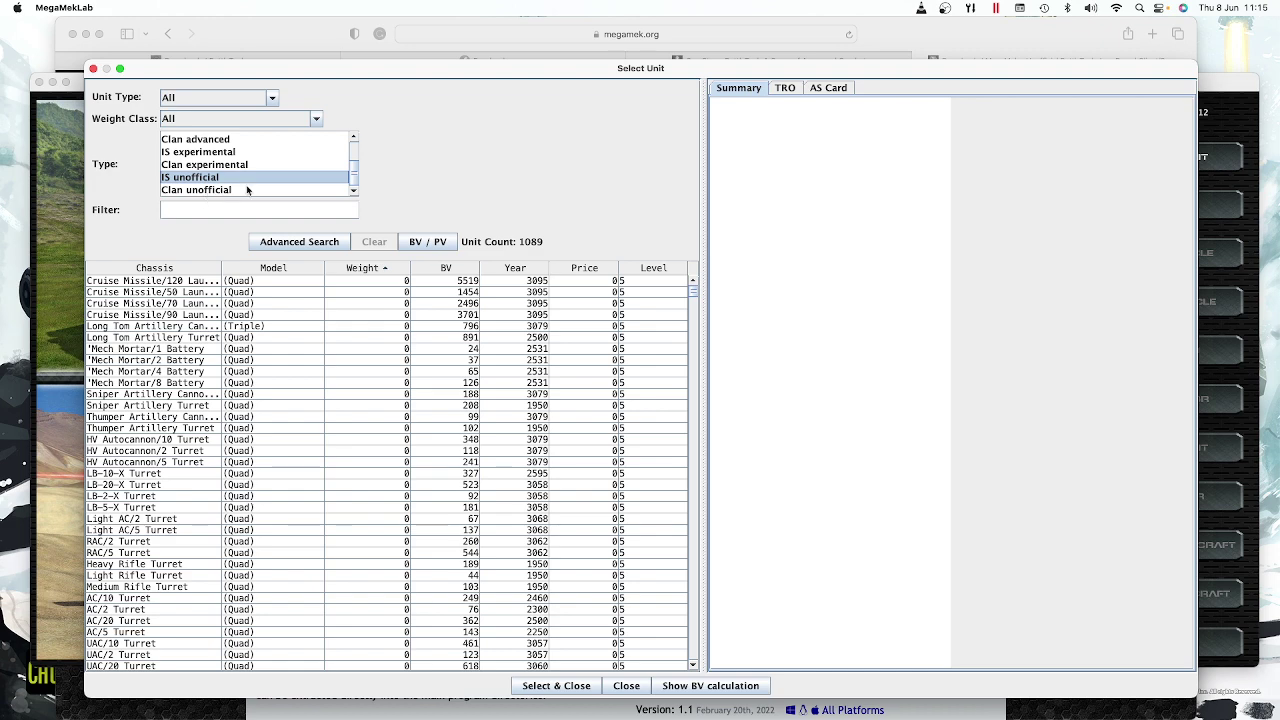
Step: Limit the unit list to the IS Introductory Box Set type and filter it by "Shad"
{"action": "scroll", "coordinate": [357, 172], "scroll_direction": "up", "scroll_amount": 2}
{"action": "scroll", "coordinate": [357, 172], "scroll_direction": "up", "scroll_amount": 2}
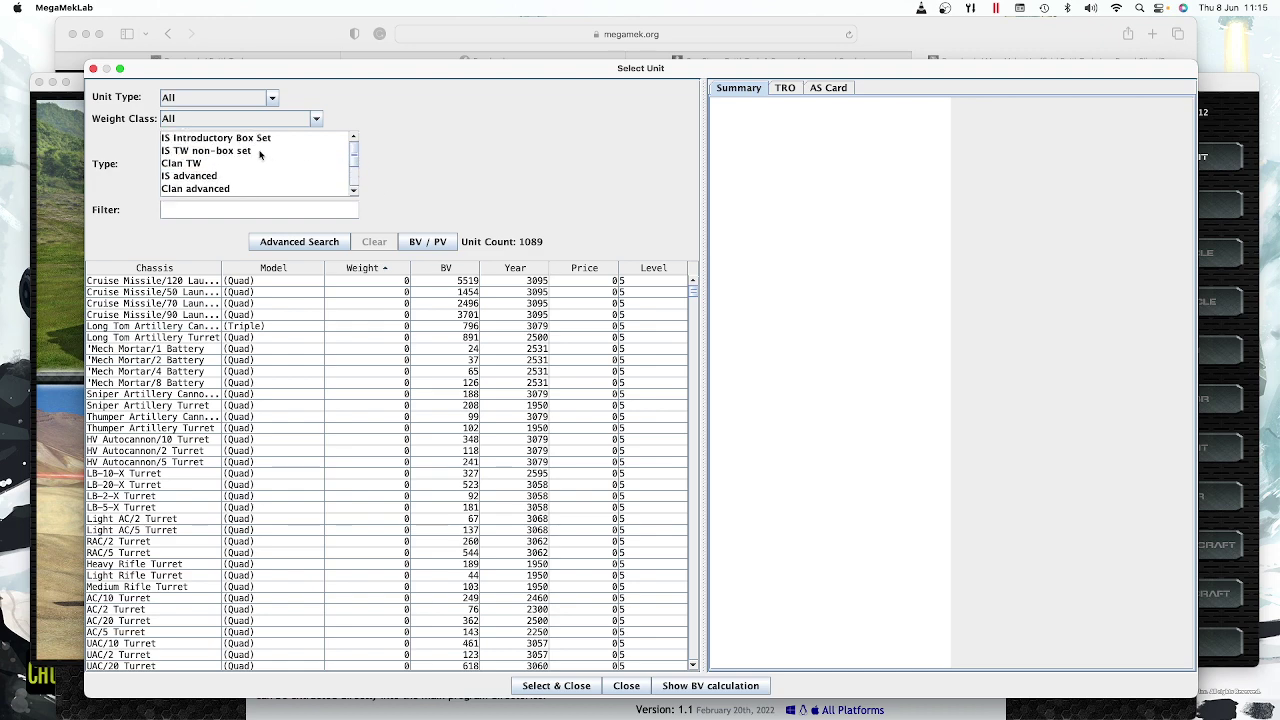
{"action": "left_click", "coordinate": [194, 140]}
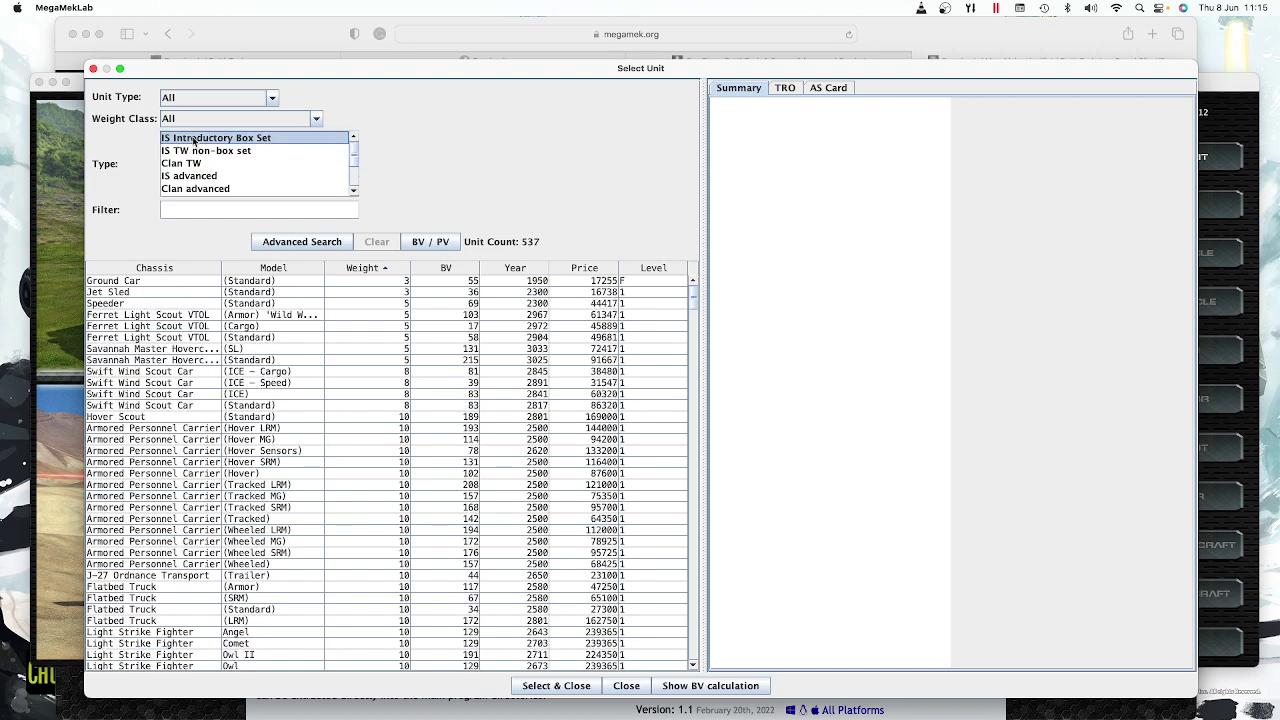
{"action": "left_click", "coordinate": [189, 210]}
{"action": "type", "text": "Shad"}
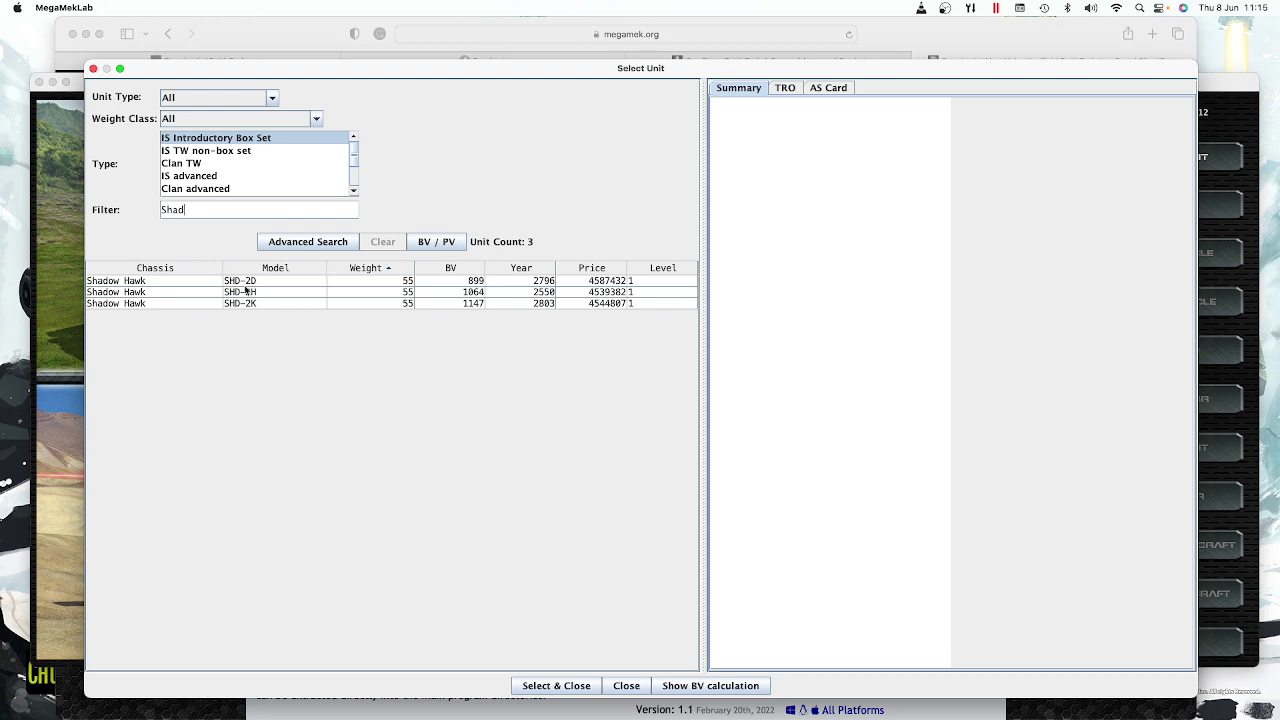
Step: Select the Shadow Hawk SHD-2H and read through its summary, including weapons, ammo, quirks and background text
{"action": "left_click", "coordinate": [135, 292]}
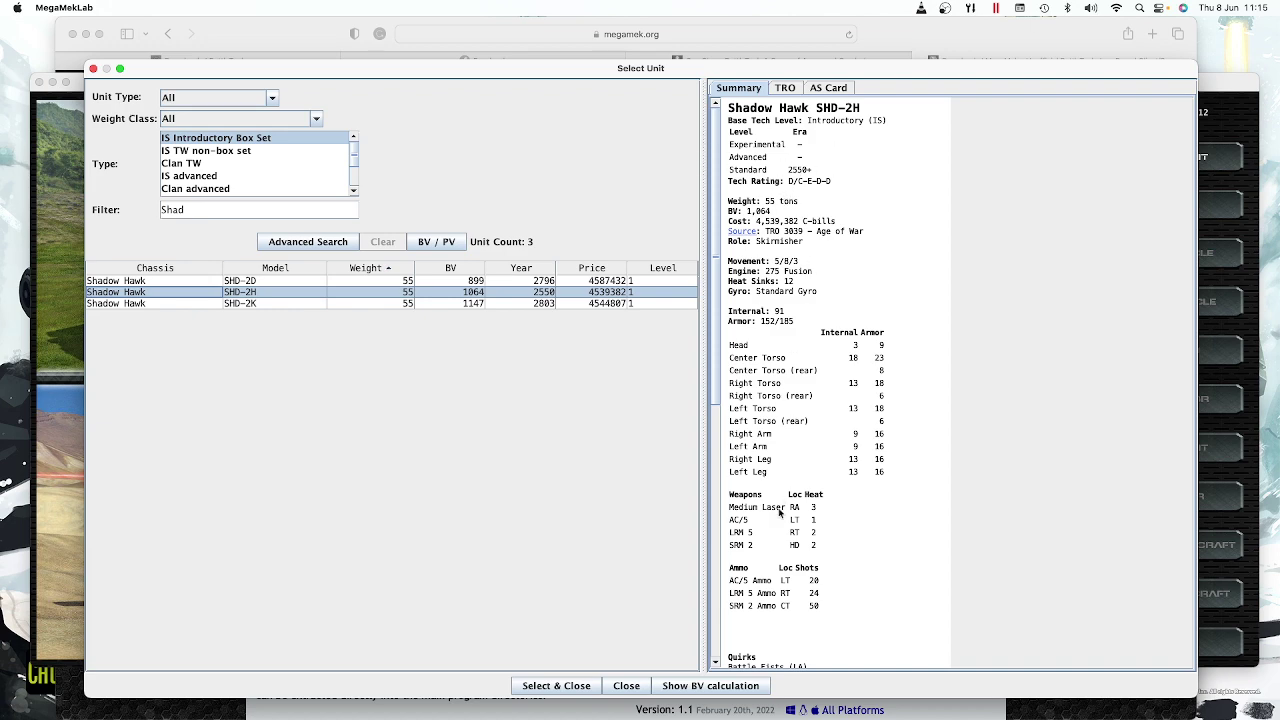
{"action": "scroll", "coordinate": [805, 480], "scroll_direction": "down", "scroll_amount": 10}
{"action": "scroll", "coordinate": [805, 480], "scroll_direction": "up", "scroll_amount": 10}
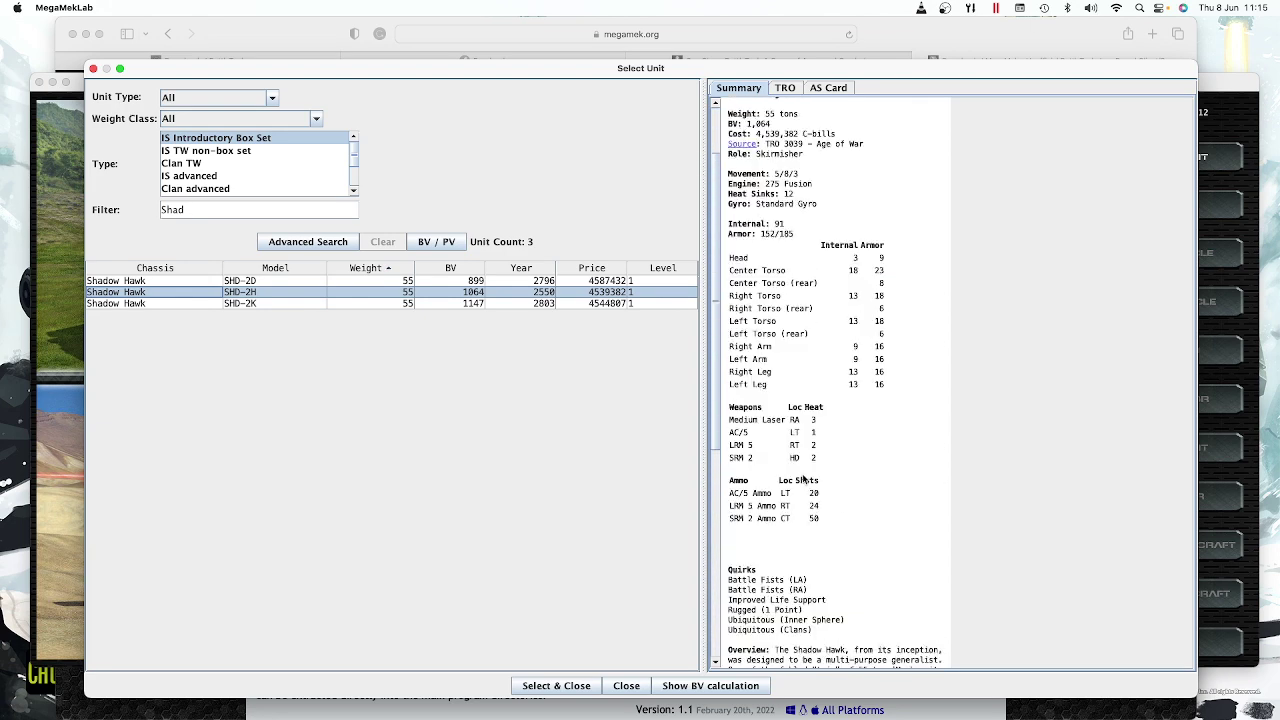
{"action": "scroll", "coordinate": [805, 480], "scroll_direction": "down", "scroll_amount": 6}
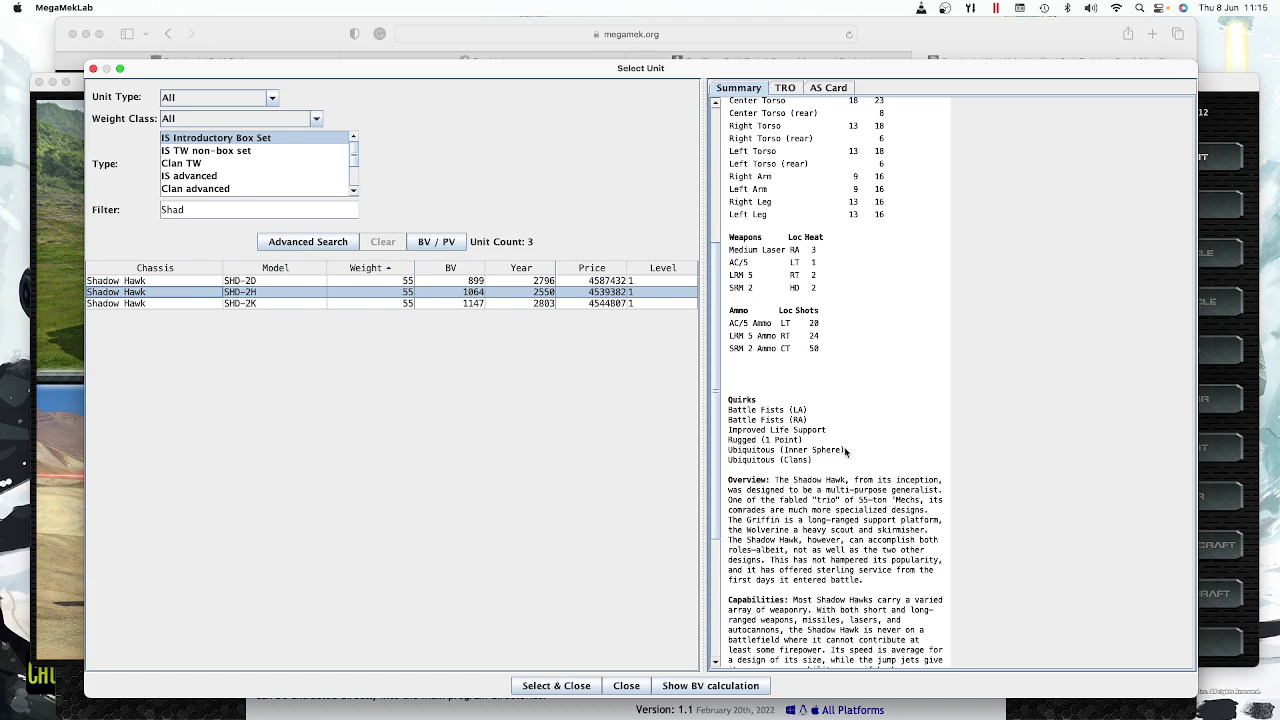
{"action": "scroll", "coordinate": [853, 333], "scroll_direction": "up", "scroll_amount": 5}
{"action": "scroll", "coordinate": [853, 333], "scroll_direction": "down", "scroll_amount": 2}
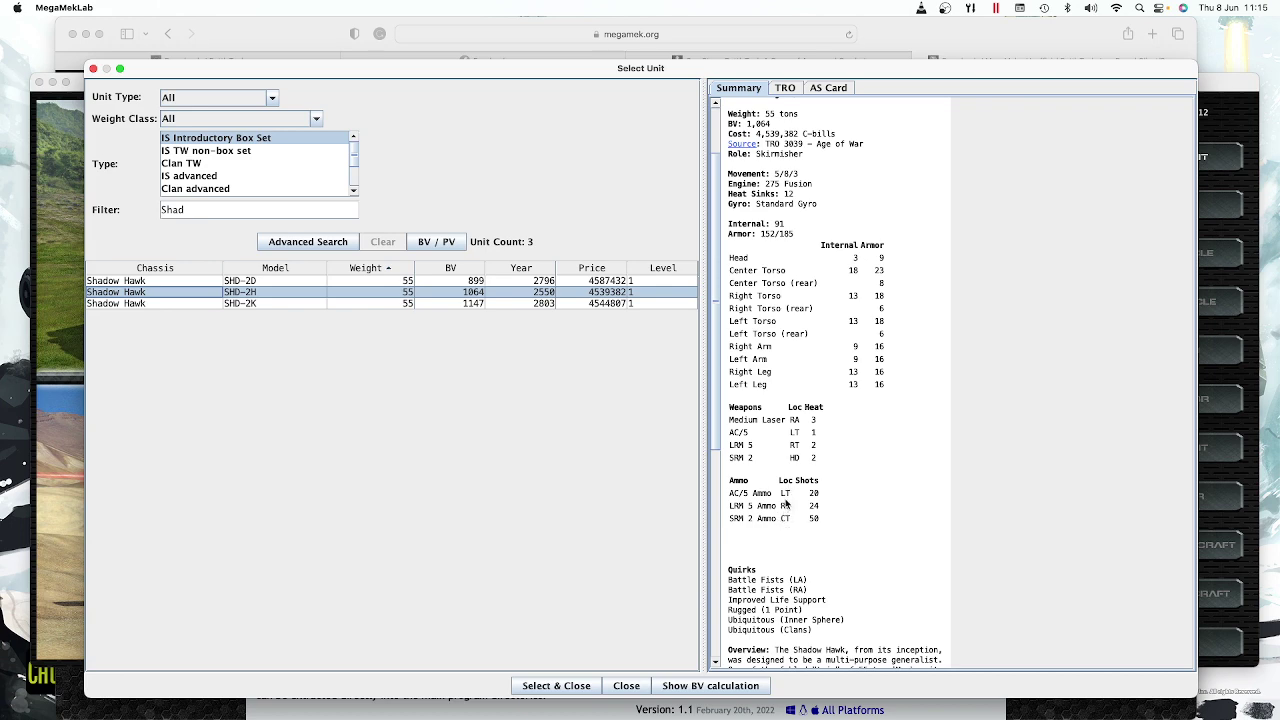
{"action": "scroll", "coordinate": [785, 507], "scroll_direction": "down", "scroll_amount": 10}
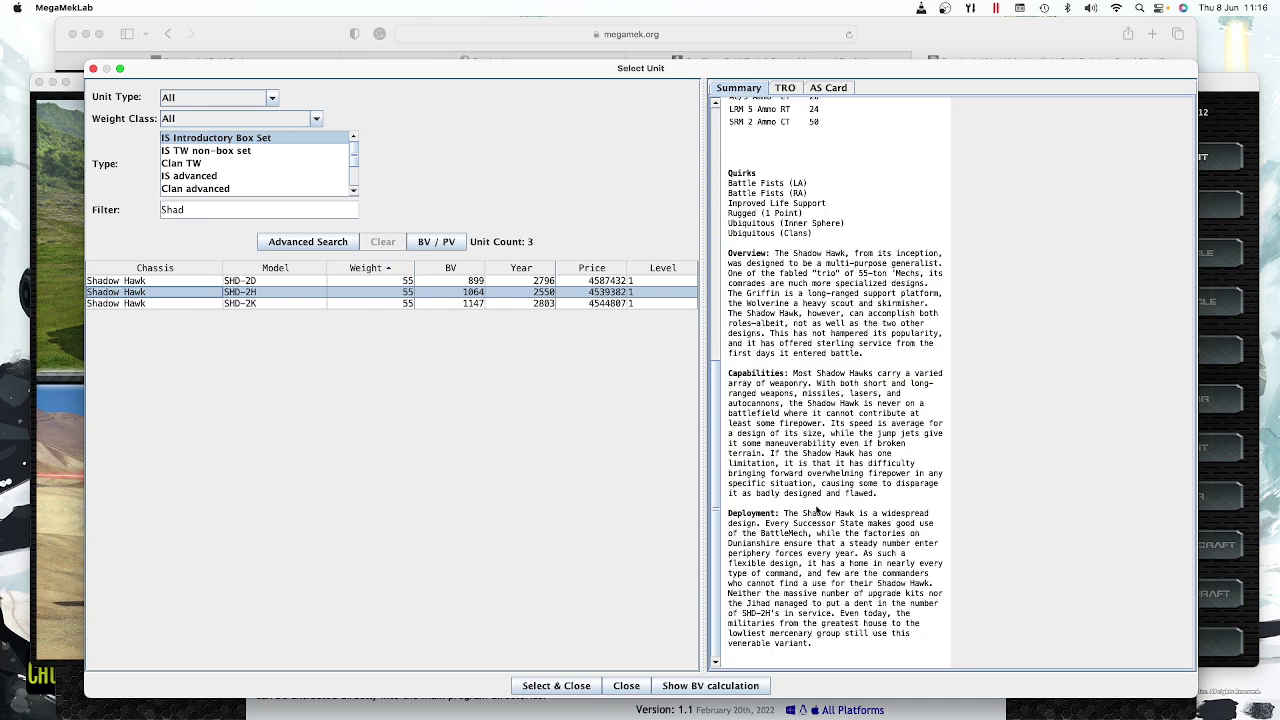
{"action": "scroll", "coordinate": [816, 509], "scroll_direction": "up", "scroll_amount": 12}
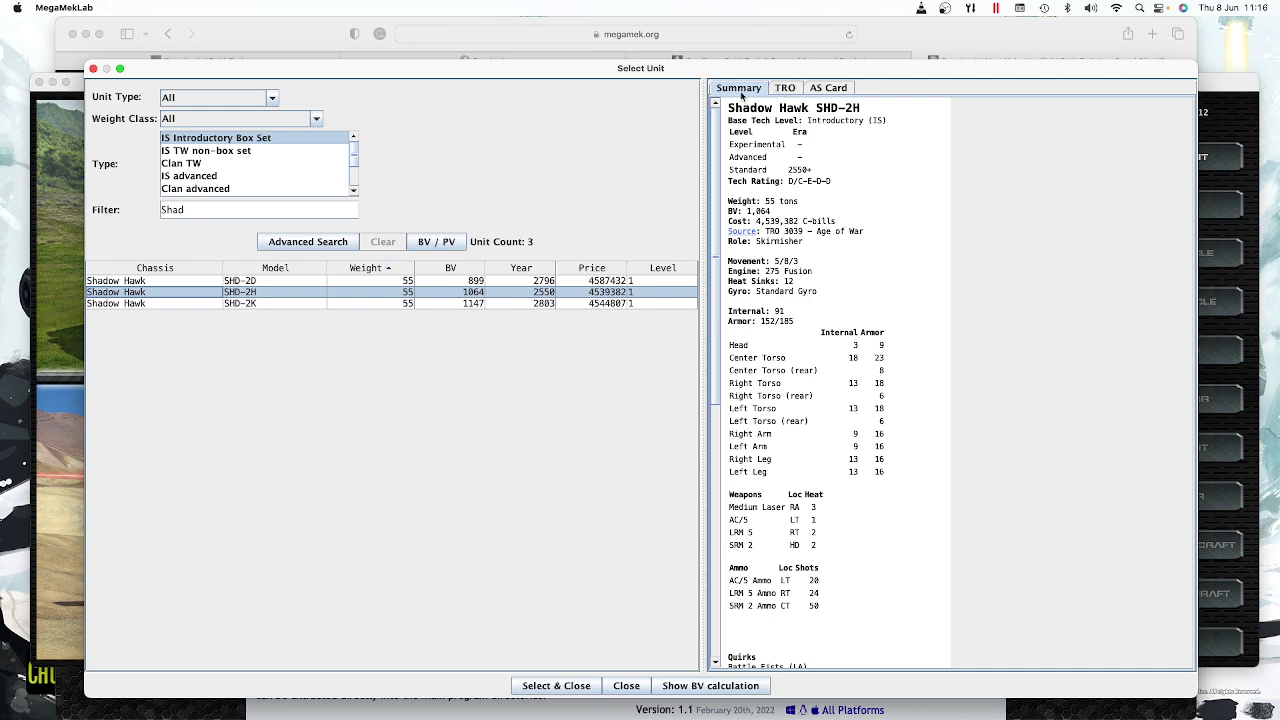
Step: Review the Shadow Hawk SHD-2H's technical readout and Alpha Strike card, and return to its summary
{"action": "left_click", "coordinate": [788, 89]}
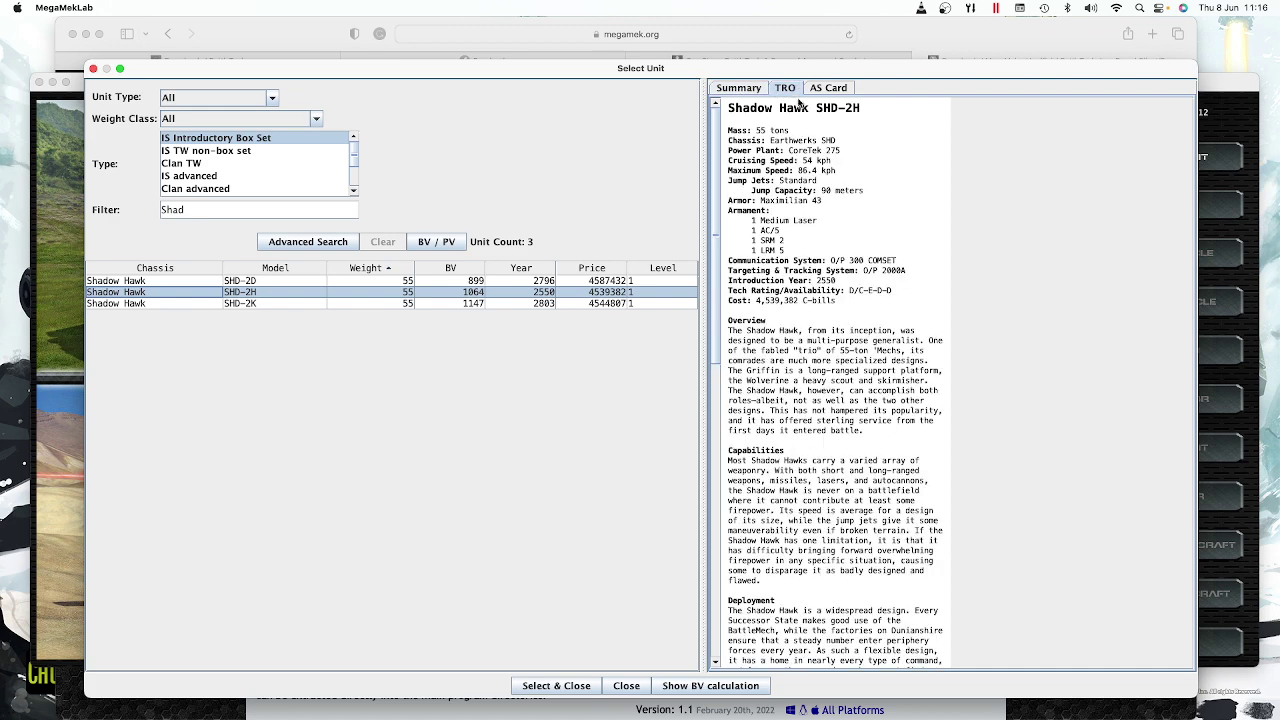
{"action": "scroll", "coordinate": [818, 267], "scroll_direction": "down", "scroll_amount": 5}
{"action": "scroll", "coordinate": [818, 267], "scroll_direction": "down", "scroll_amount": 5}
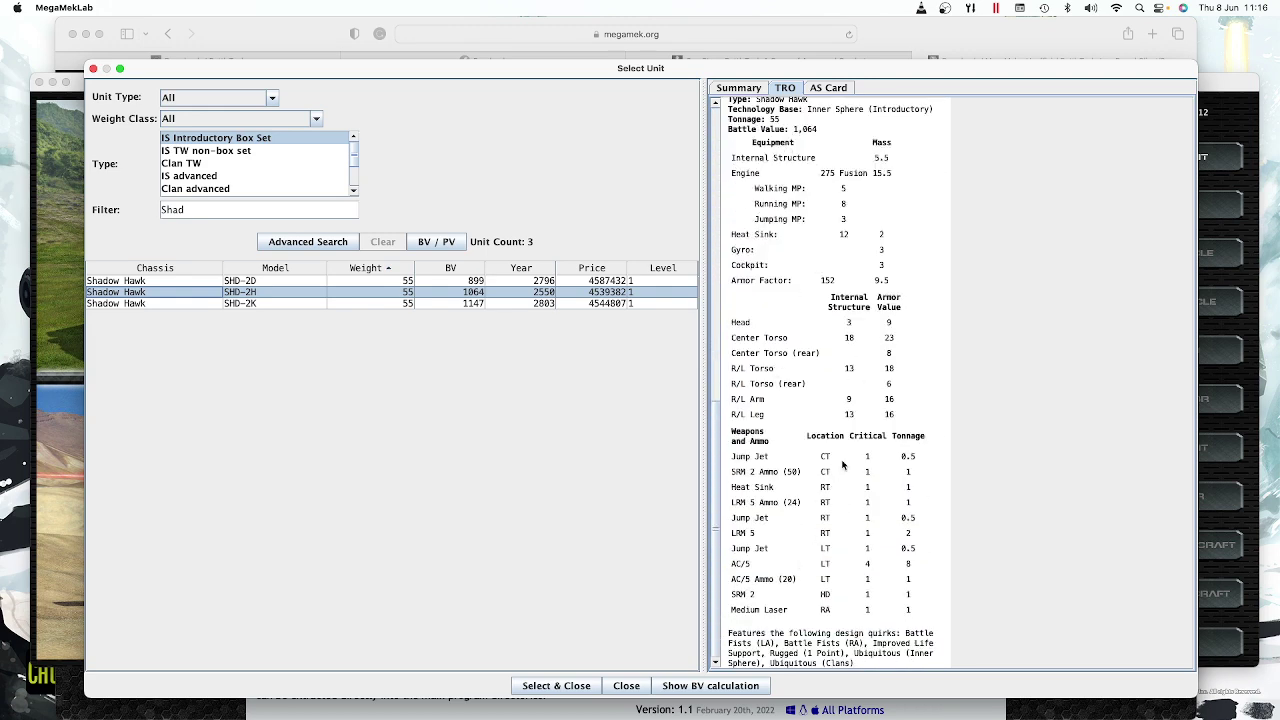
{"action": "scroll", "coordinate": [848, 455], "scroll_direction": "up", "scroll_amount": 15}
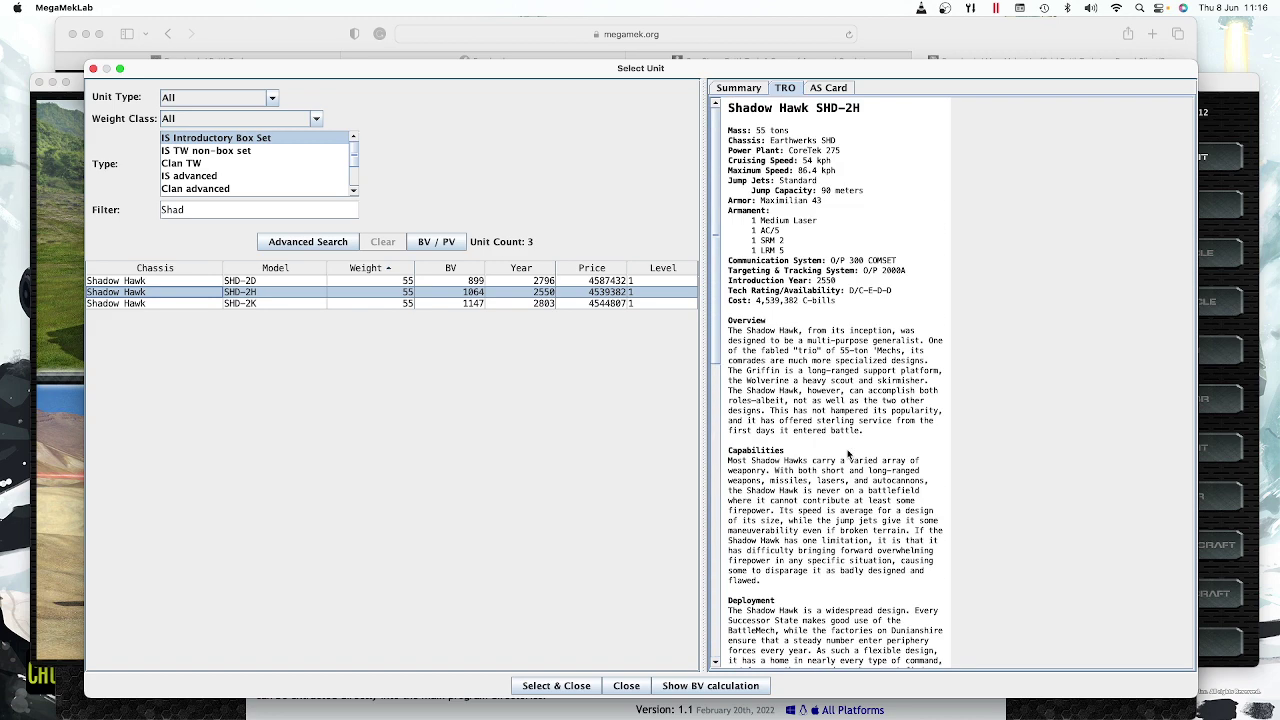
{"action": "left_click", "coordinate": [829, 88]}
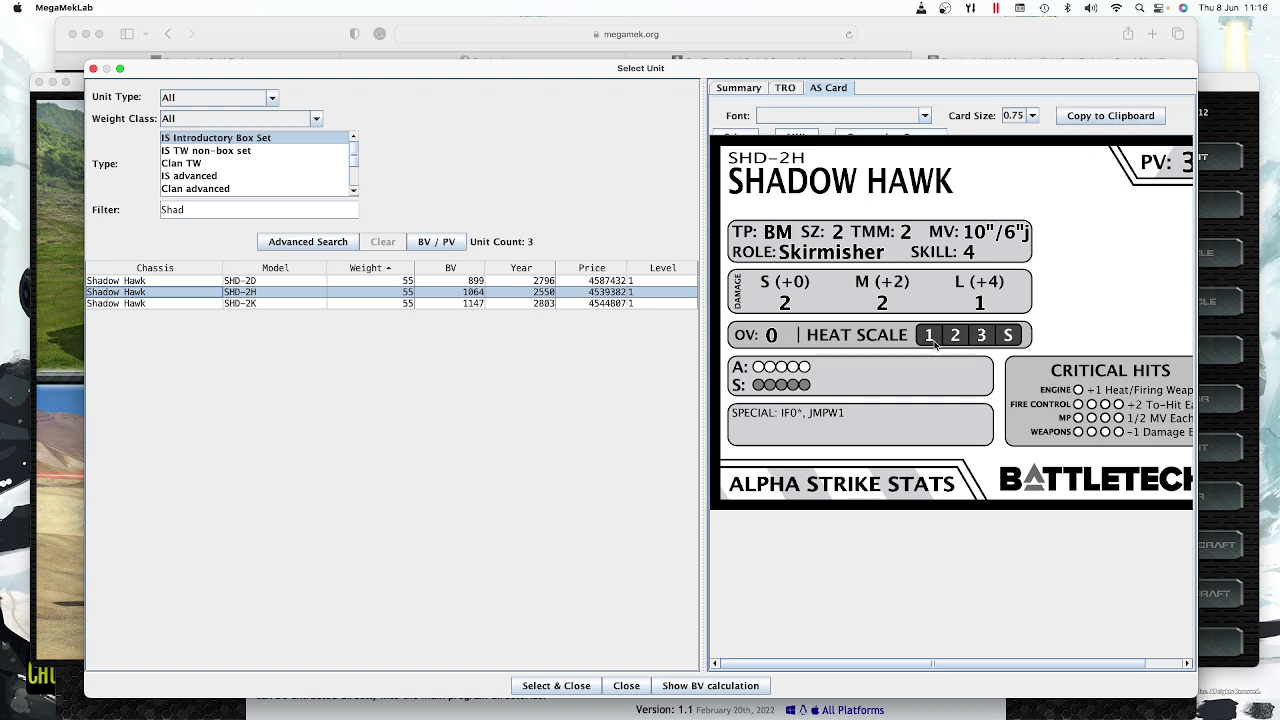
{"action": "left_click", "coordinate": [746, 93]}
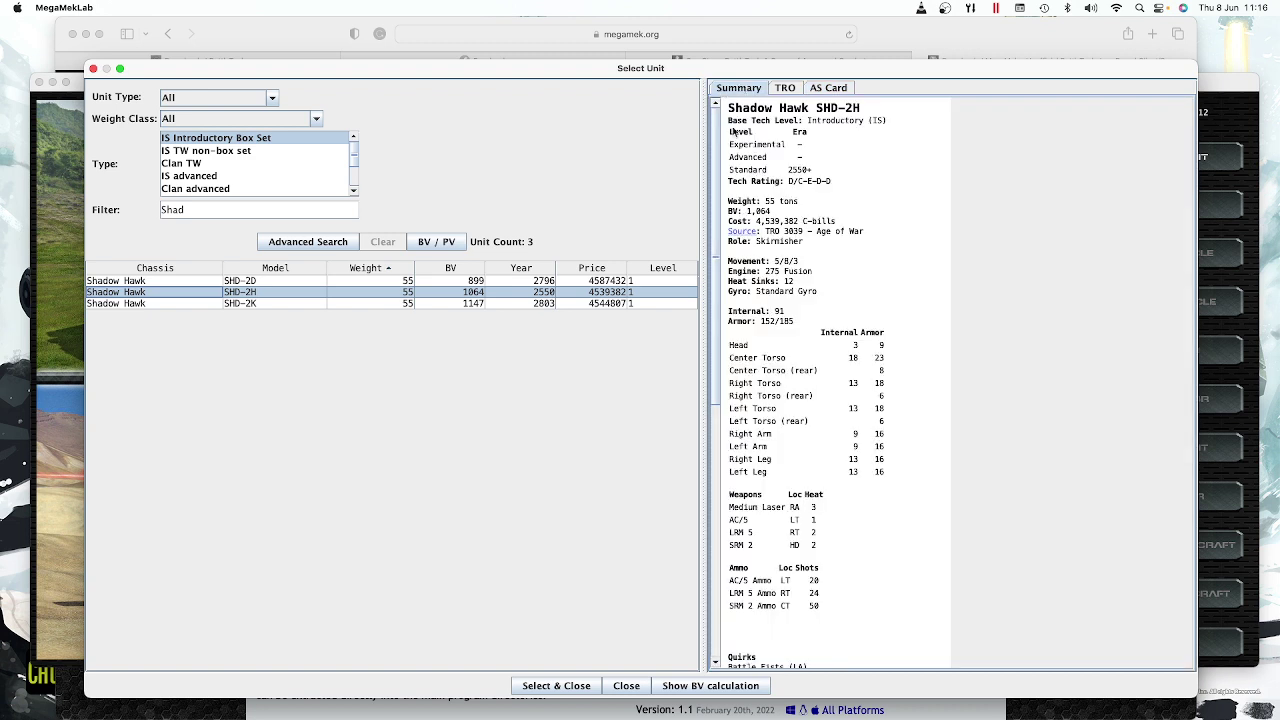
Step: Load the selected Shadow Hawk SHD-2H into the unit editor and reposition its window
{"action": "left_click", "coordinate": [554, 686]}
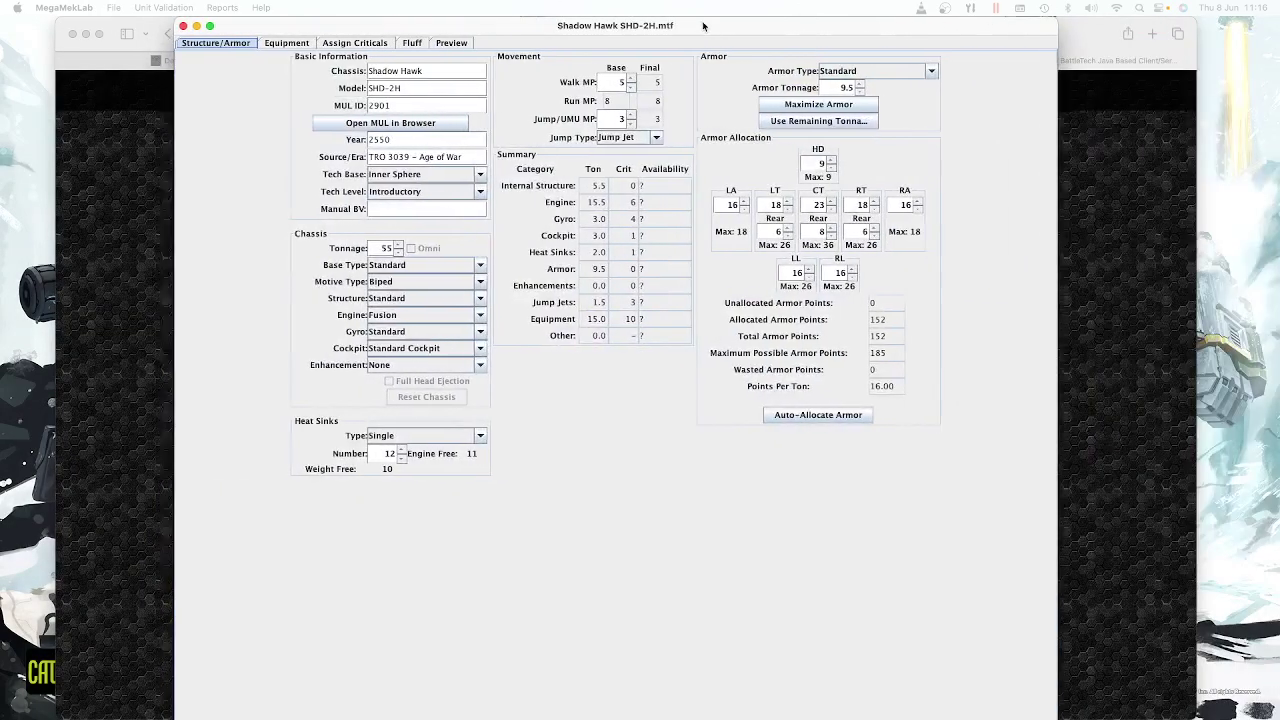
{"action": "left_click_drag", "start_coordinate": [708, 28], "coordinate": [722, 28]}
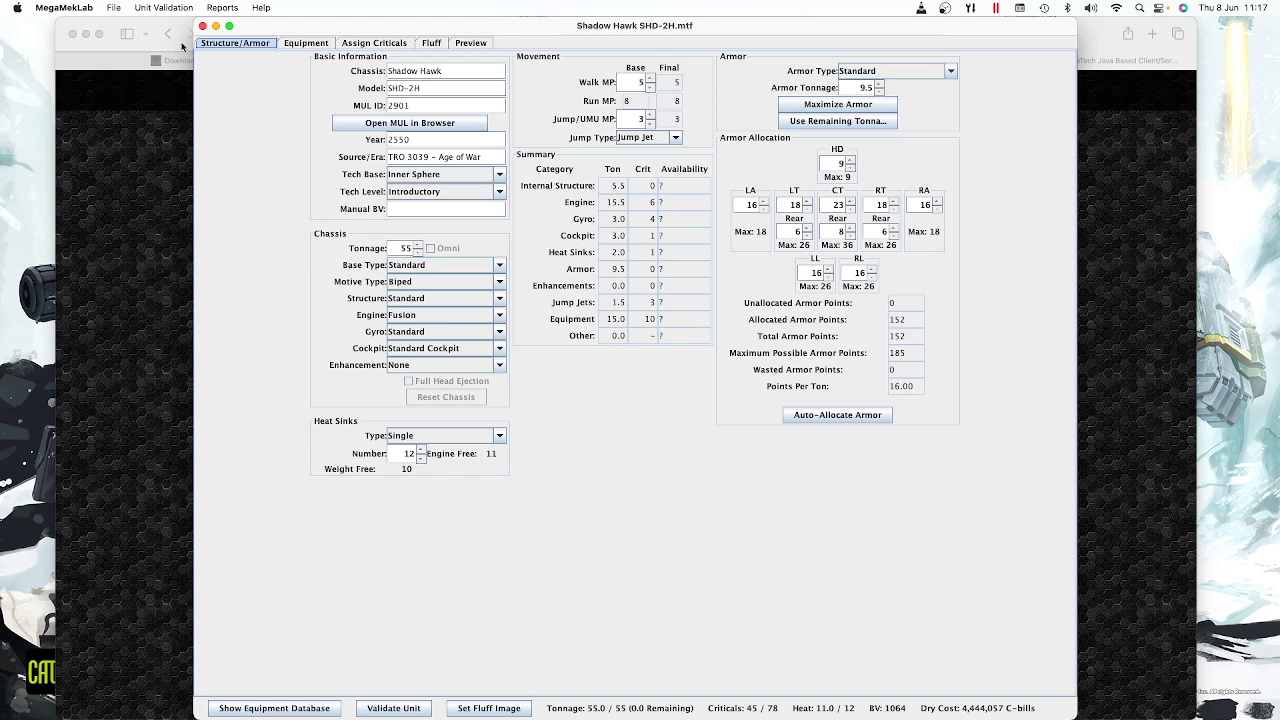
Step: Export the current unit's record sheet to PDF as Shadow Hawk SHD-2H.pdf in the mekhq-0.49.12 folder
{"action": "left_click", "coordinate": [116, 8]}
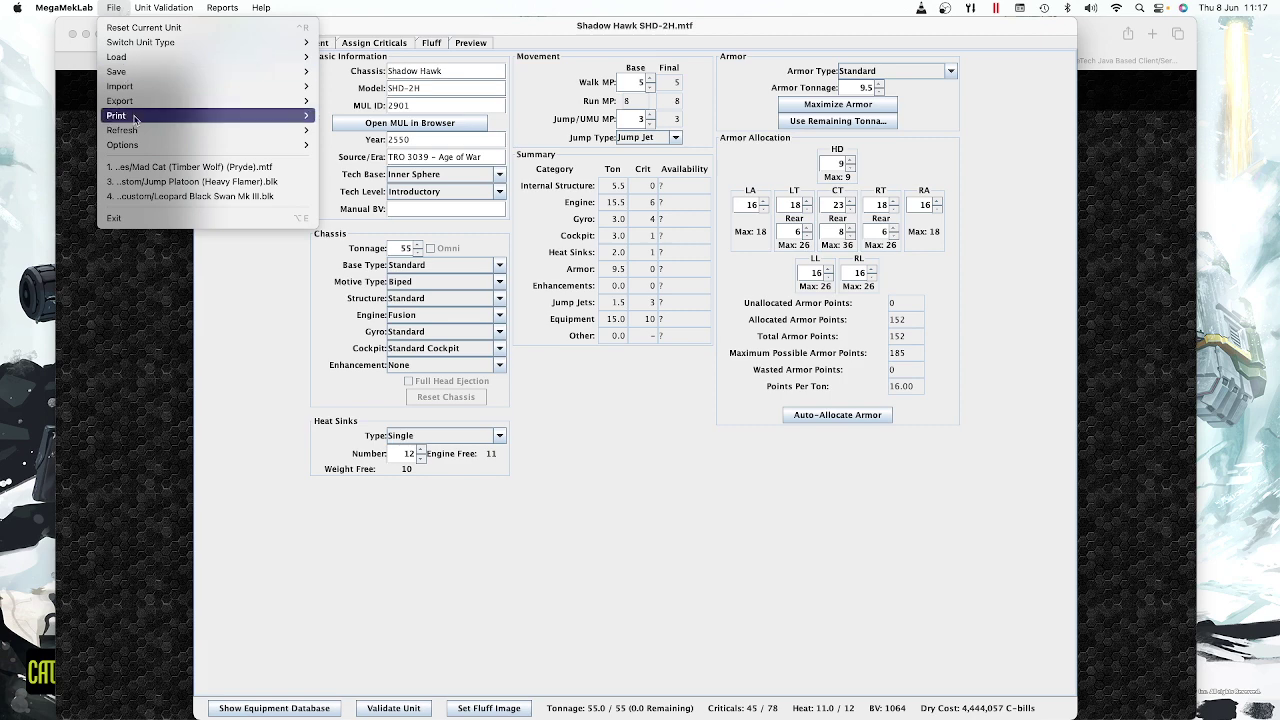
{"action": "mouse_move", "coordinate": [135, 119]}
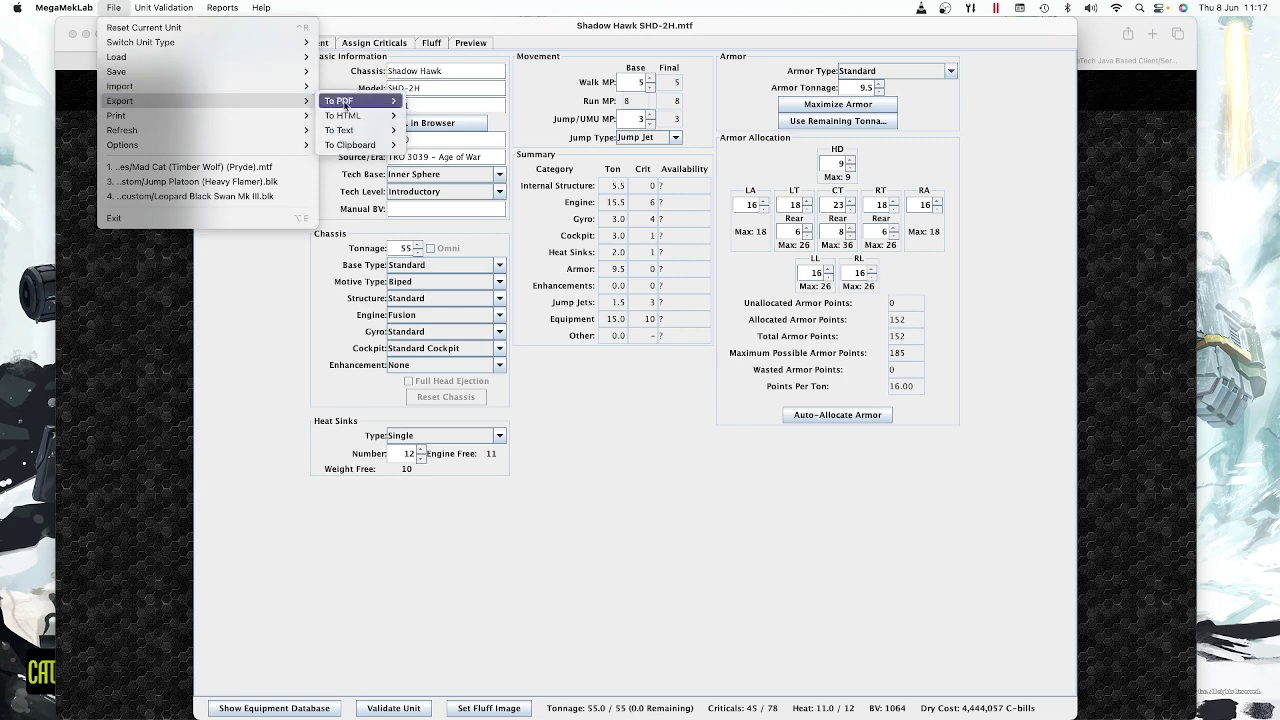
{"action": "mouse_move", "coordinate": [358, 104]}
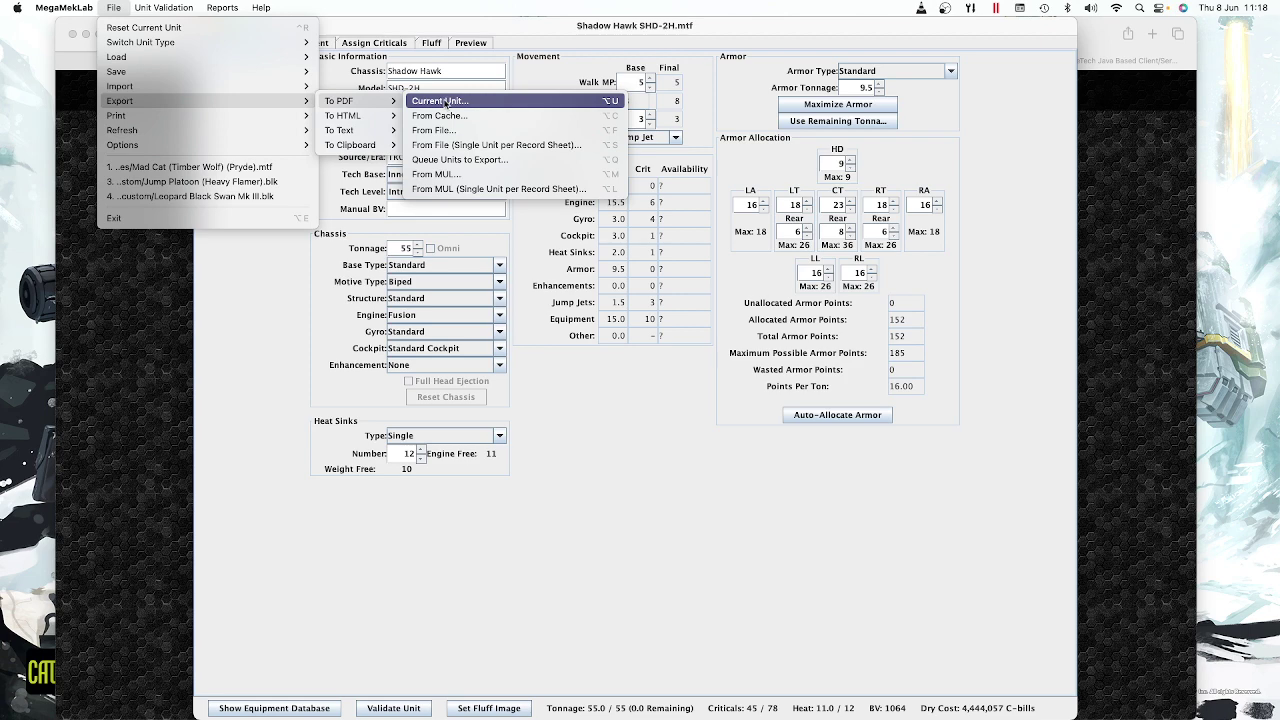
{"action": "mouse_move", "coordinate": [240, 116]}
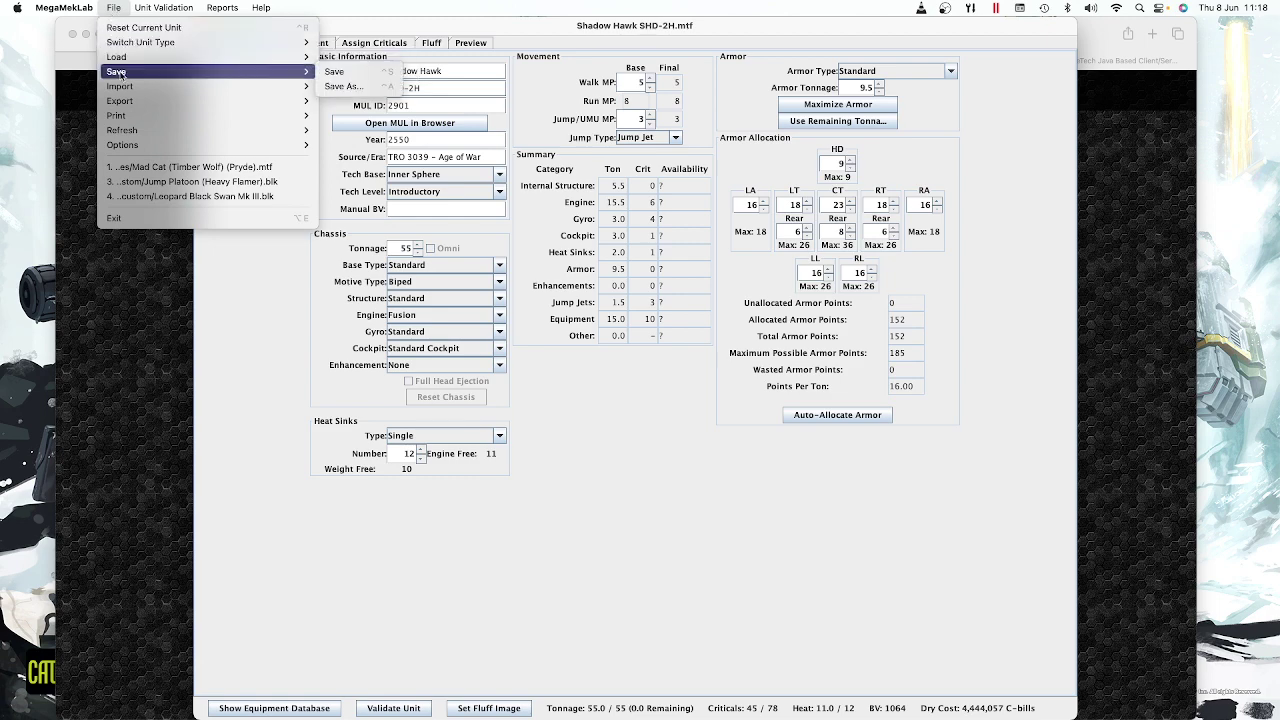
{"action": "mouse_move", "coordinate": [139, 88]}
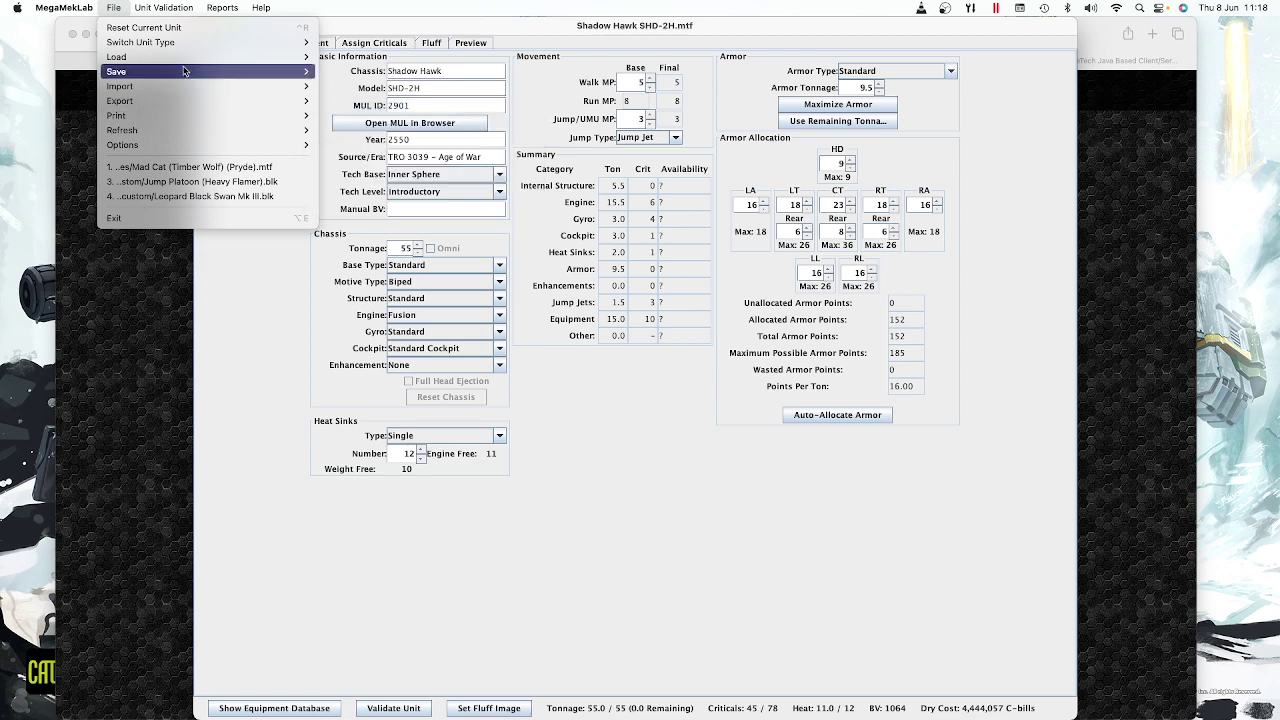
{"action": "mouse_move", "coordinate": [182, 100]}
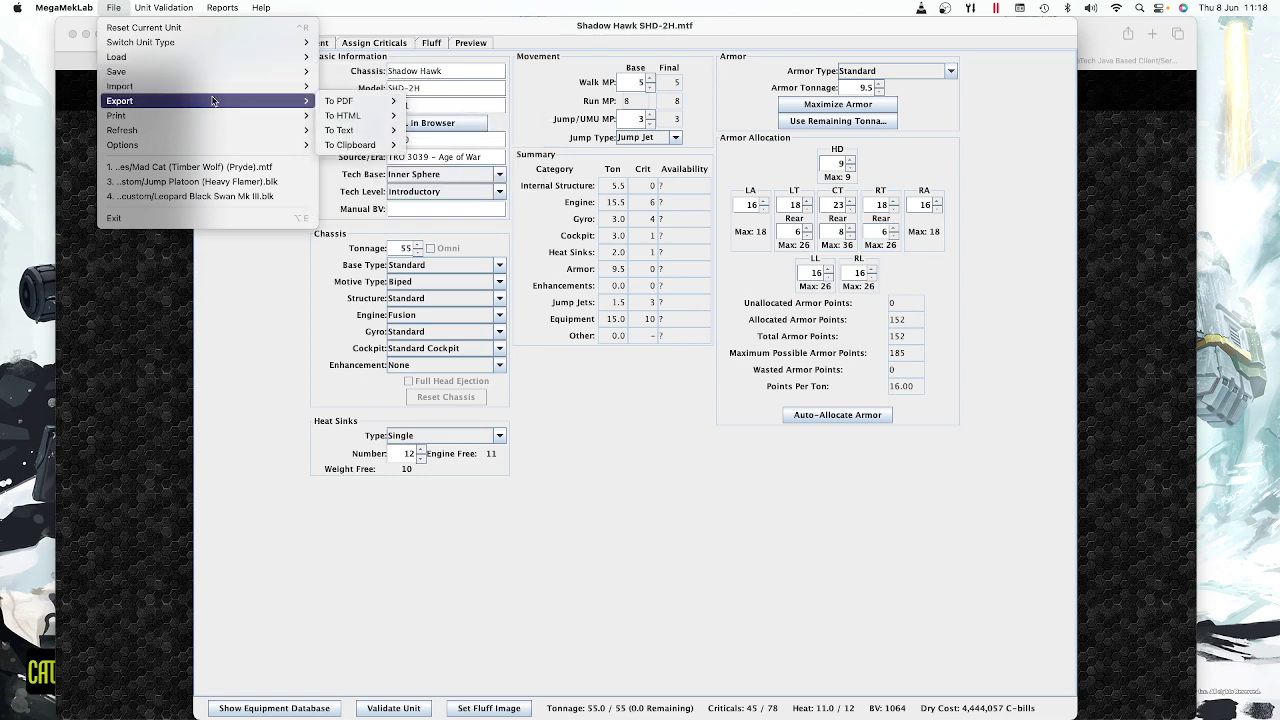
{"action": "mouse_move", "coordinate": [336, 100]}
{"action": "left_click", "coordinate": [496, 100]}
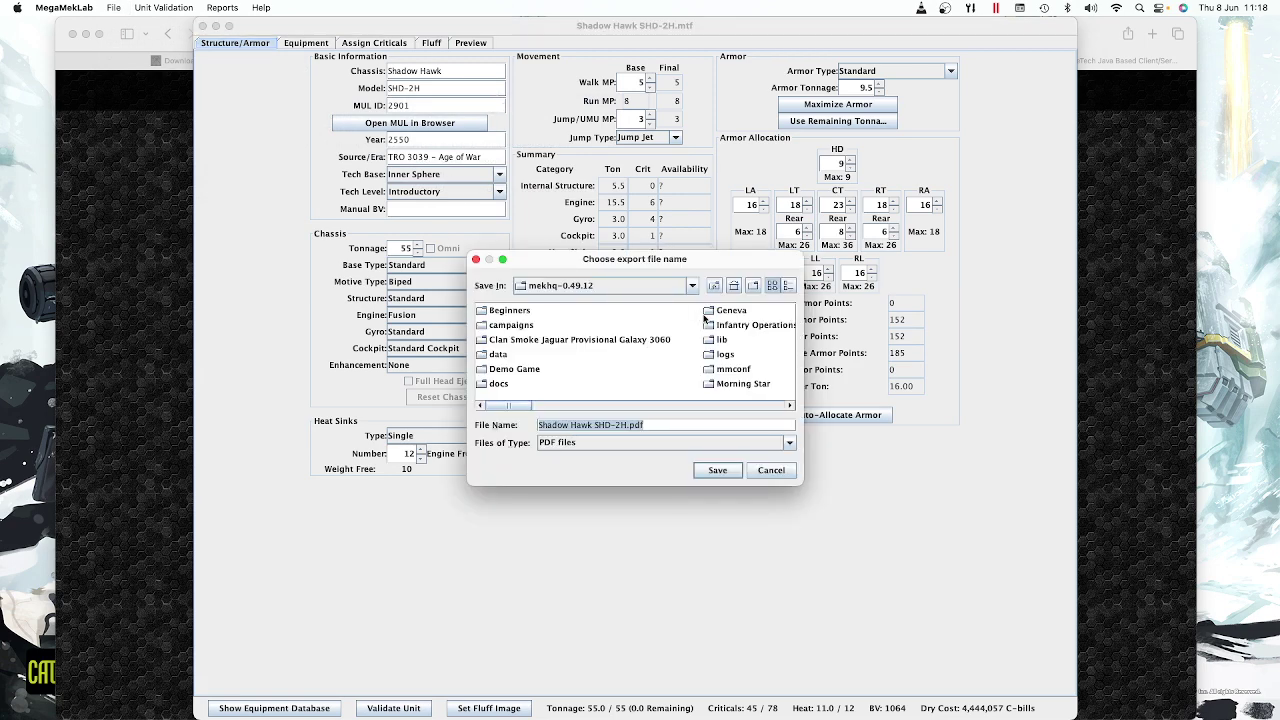
{"action": "left_click", "coordinate": [718, 470]}
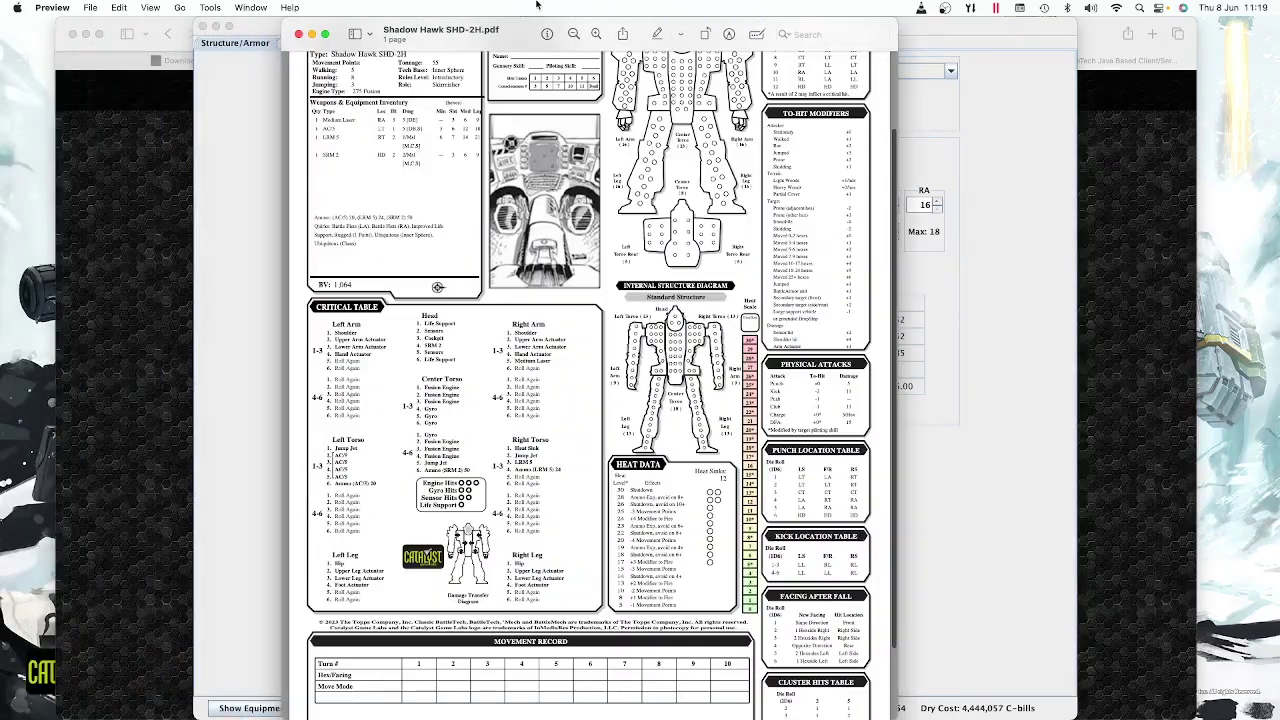
Step: Examine the exported Shadow Hawk SHD-2H record sheet PDF in Preview, and return to MegaMekLab
{"action": "left_click", "coordinate": [573, 34]}
{"action": "left_click", "coordinate": [573, 34]}
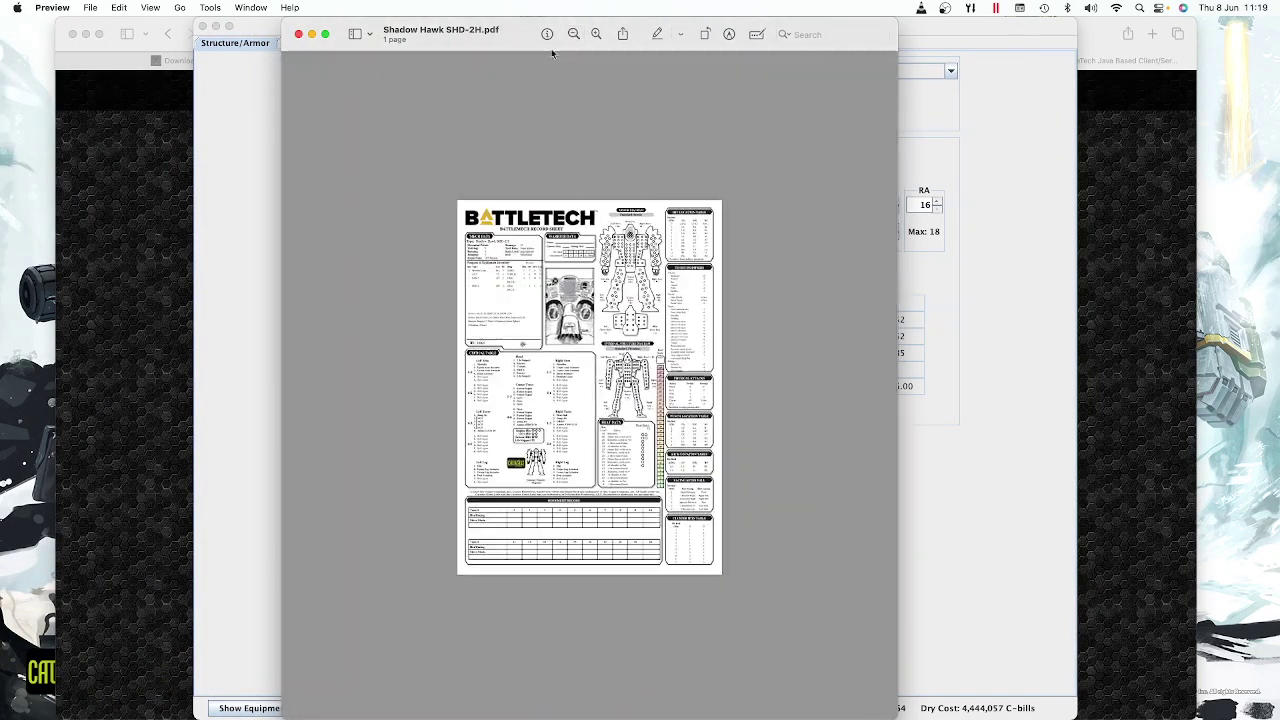
{"action": "left_click", "coordinate": [596, 34]}
{"action": "left_click", "coordinate": [595, 34]}
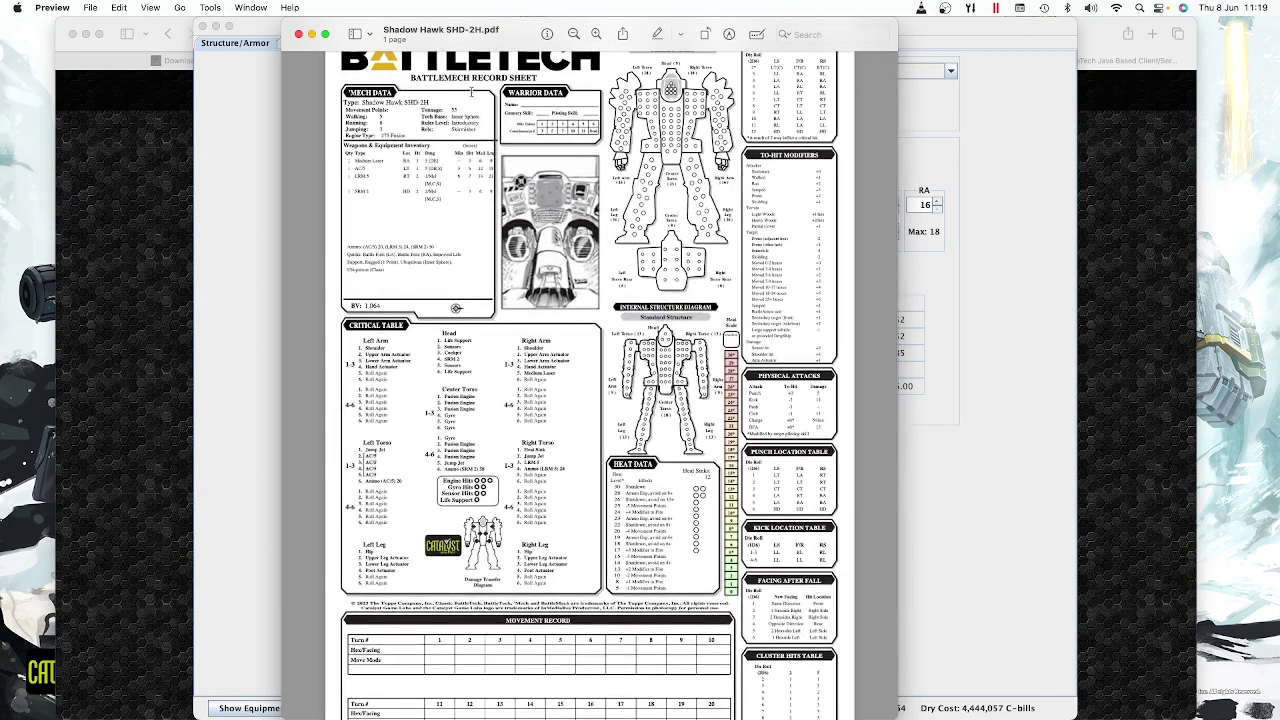
{"action": "scroll", "coordinate": [352, 97], "scroll_direction": "up", "scroll_amount": 2}
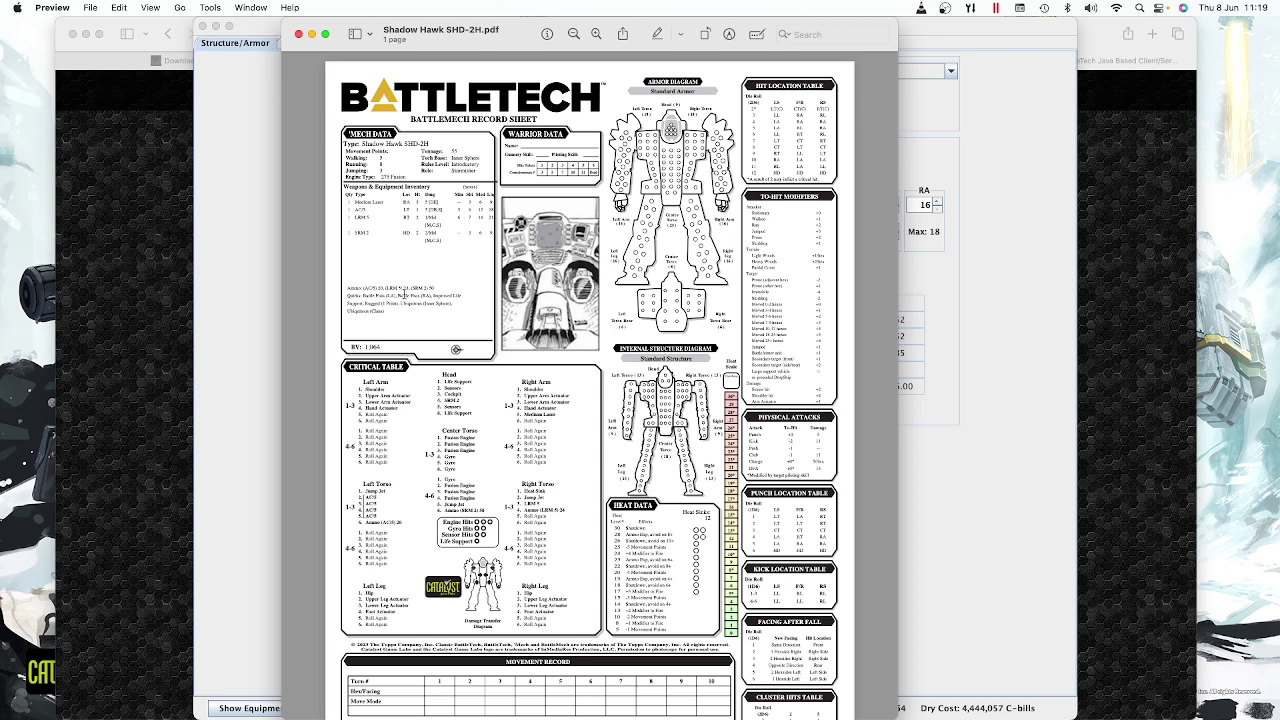
{"action": "left_click", "coordinate": [255, 298]}
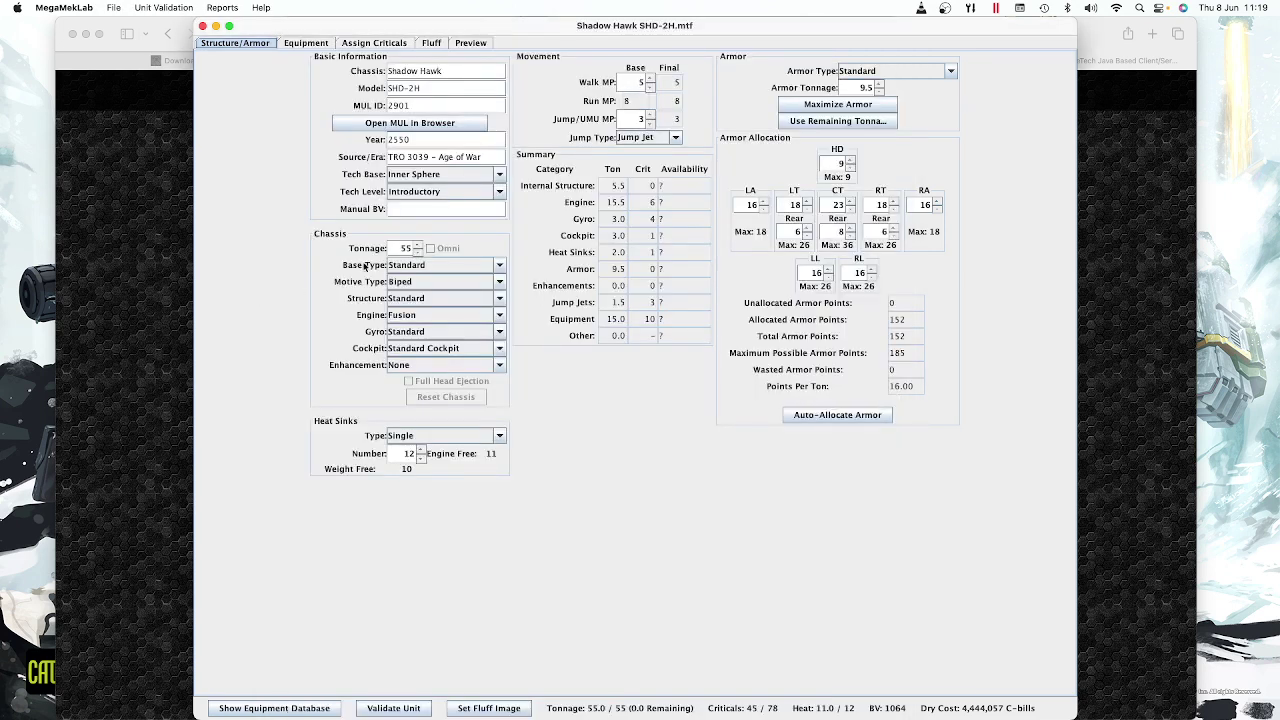
Step: Review the Record Sheets and Export configuration, including the paper size choices, alongside the exported PDF, and close the configuration without saving
{"action": "left_click", "coordinate": [113, 7]}
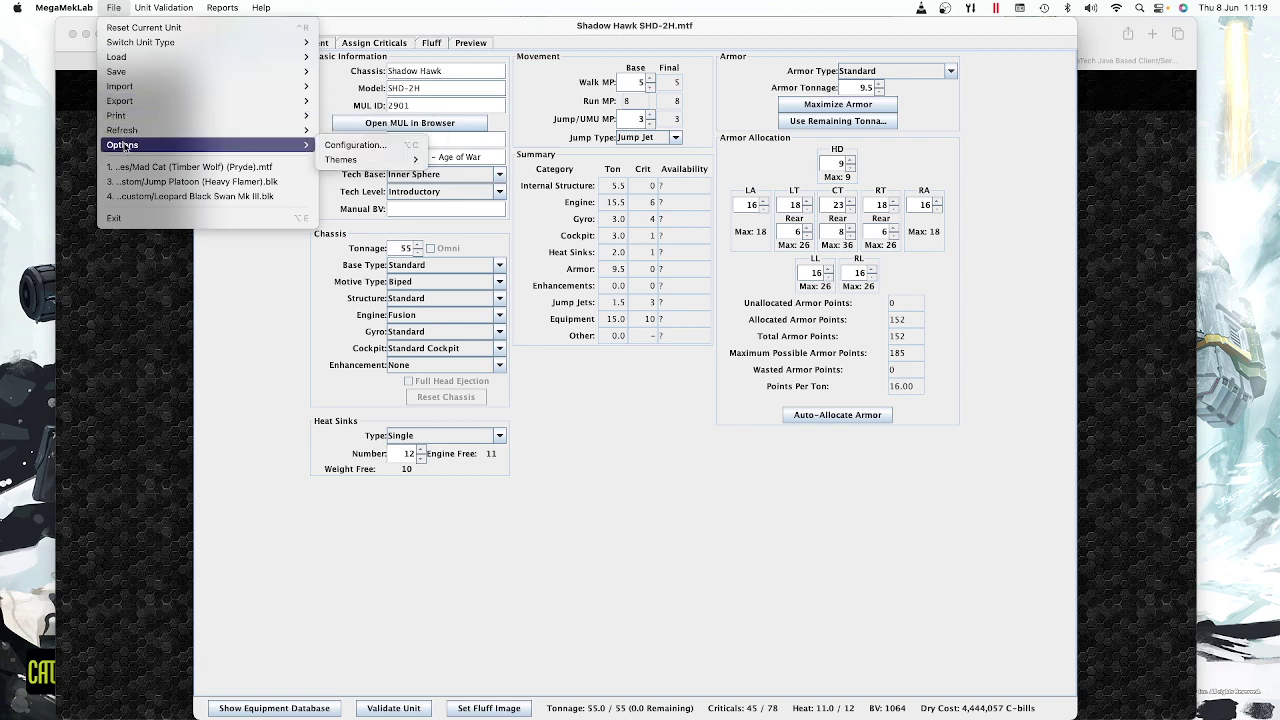
{"action": "mouse_move", "coordinate": [268, 131]}
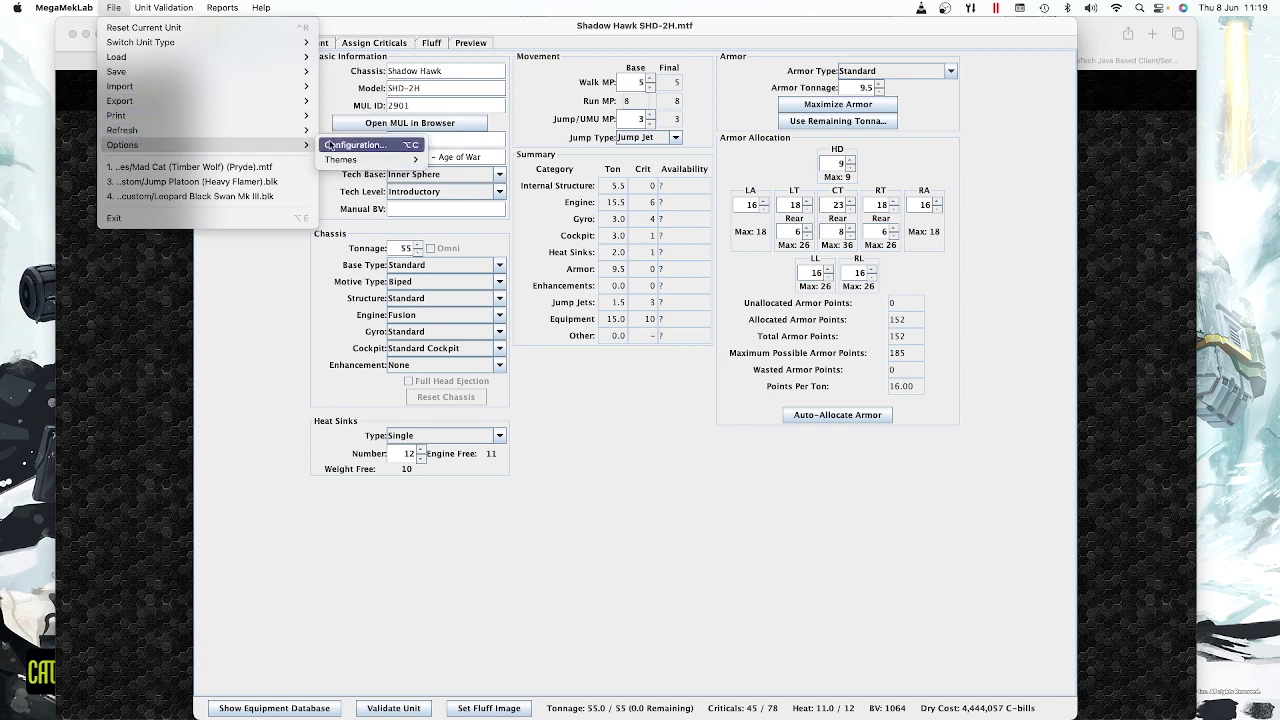
{"action": "left_click", "coordinate": [330, 143]}
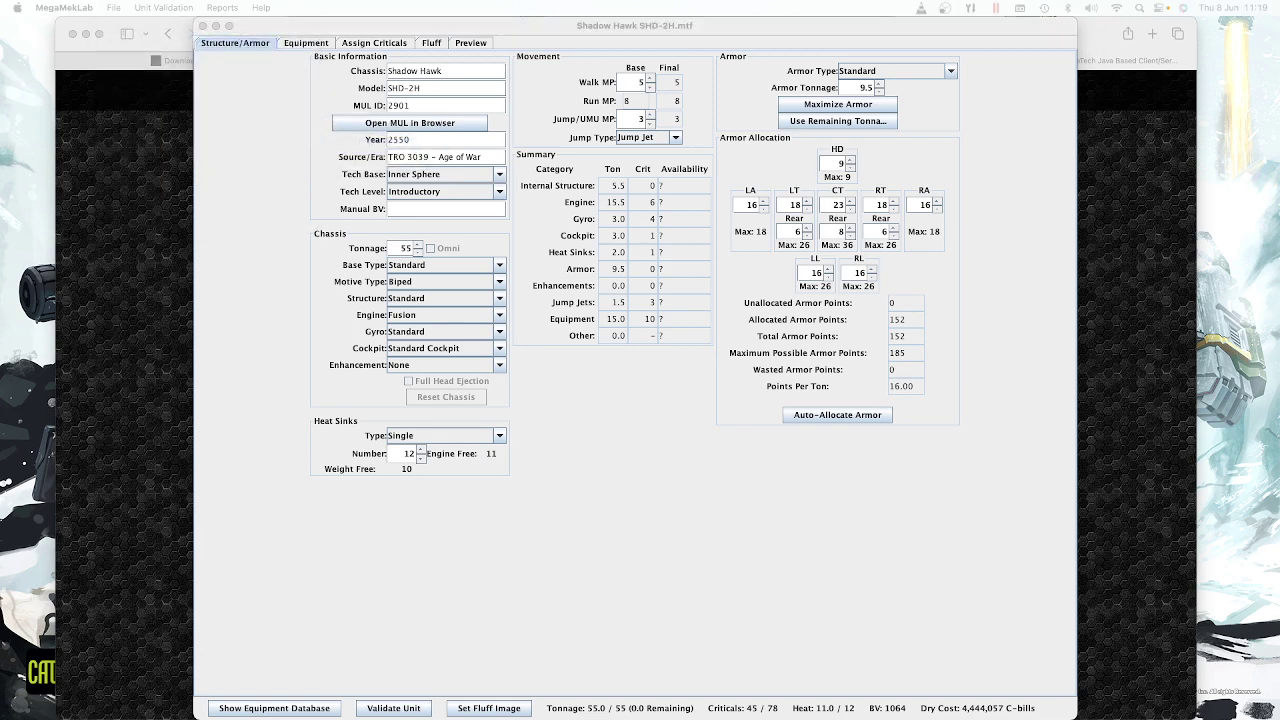
{"action": "left_click_drag", "start_coordinate": [0, 110], "coordinate": [664, 122]}
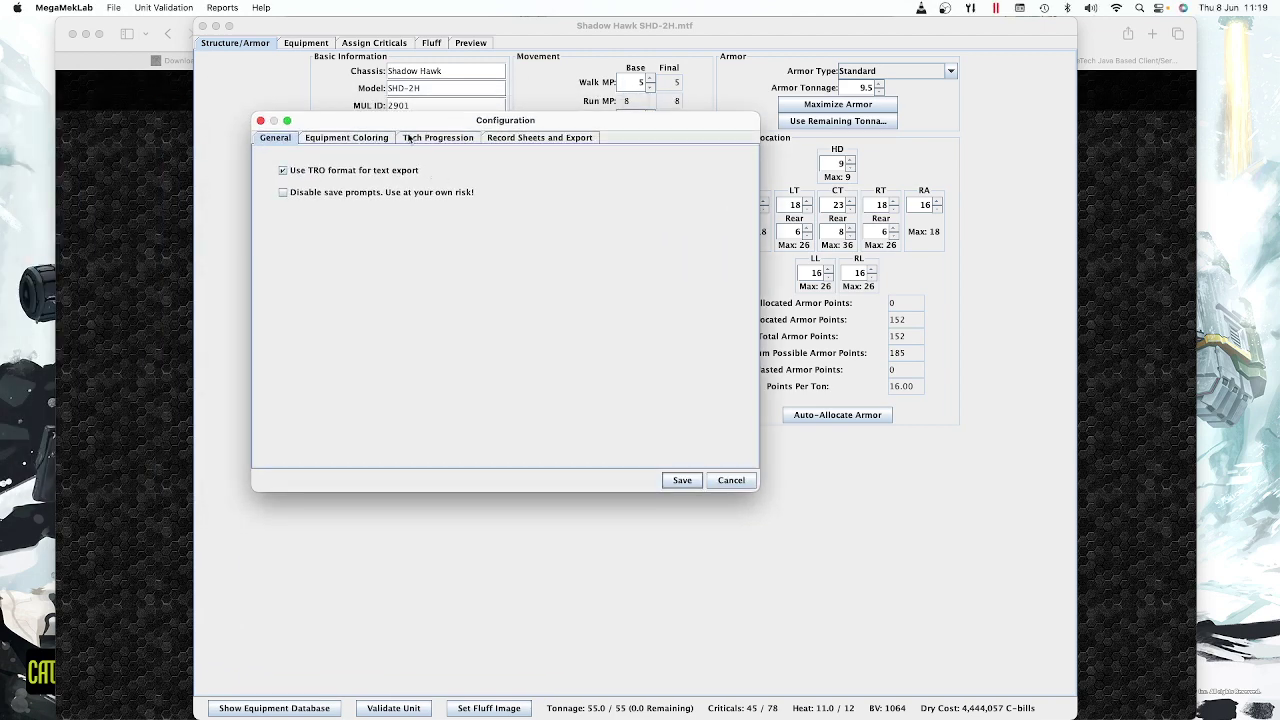
{"action": "left_click", "coordinate": [524, 141]}
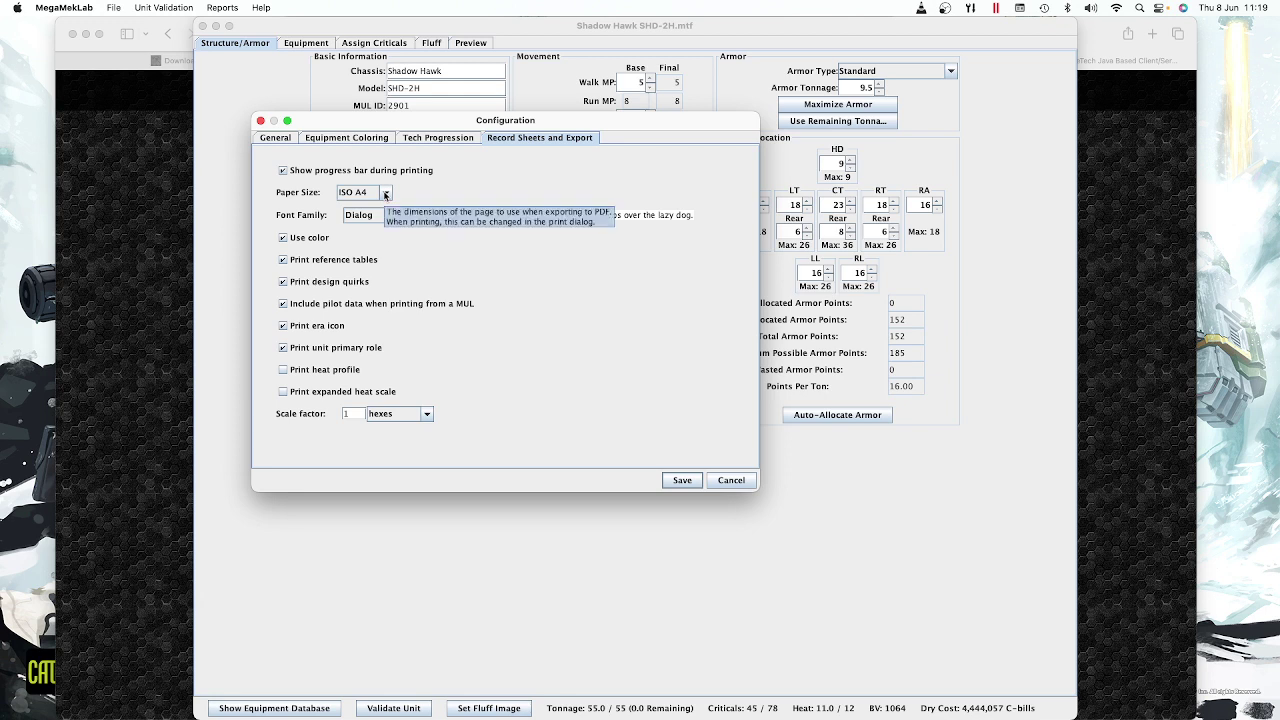
{"action": "left_click", "coordinate": [385, 194]}
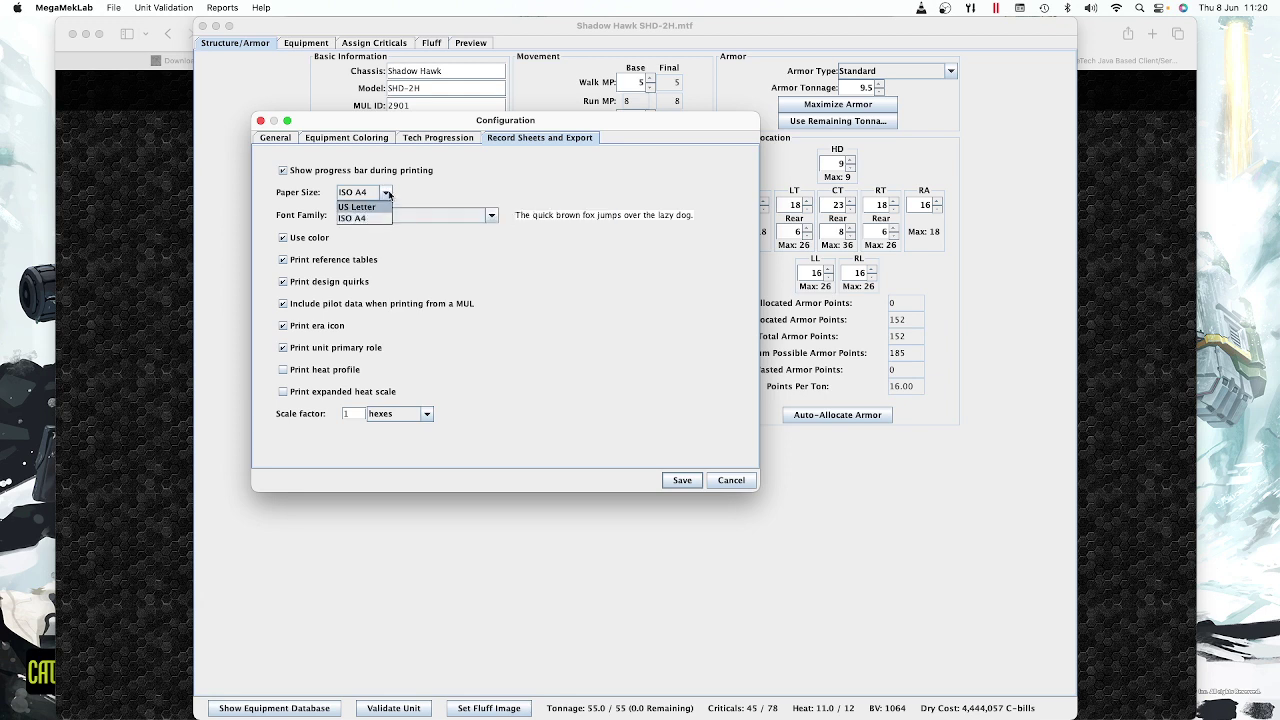
{"action": "left_click", "coordinate": [388, 195]}
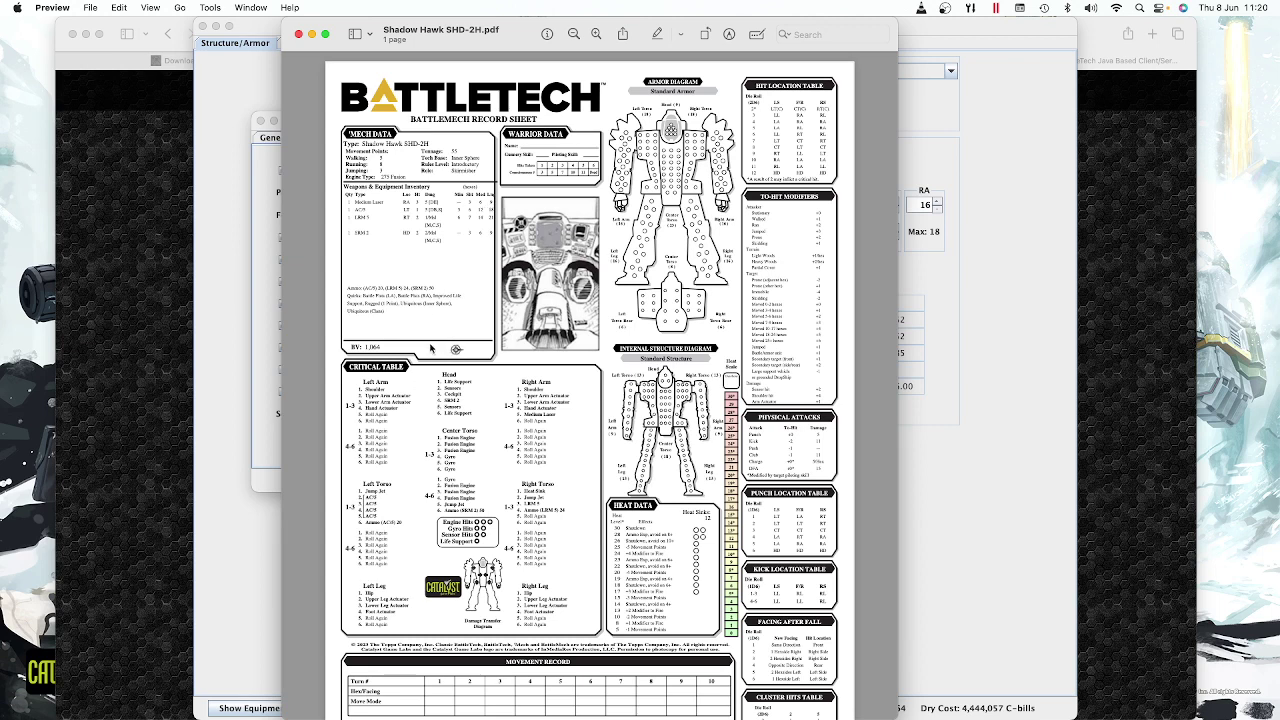
{"action": "left_click", "coordinate": [213, 404]}
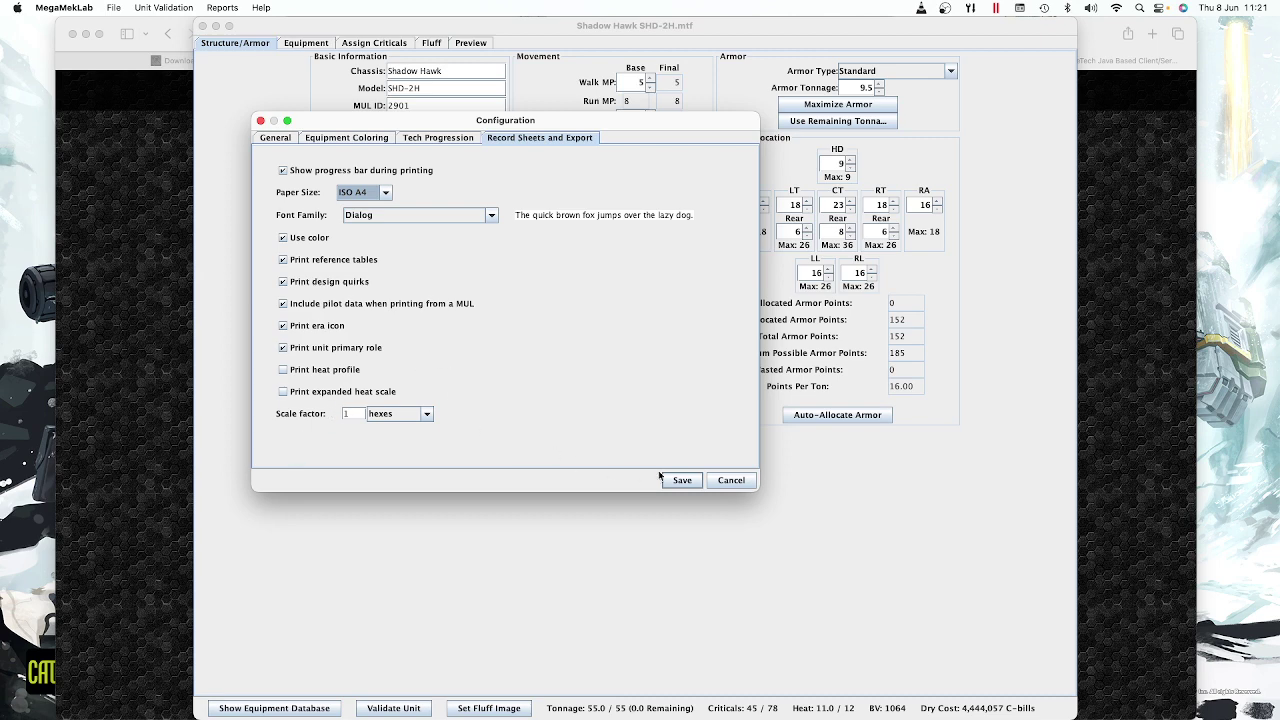
{"action": "left_click", "coordinate": [748, 482]}
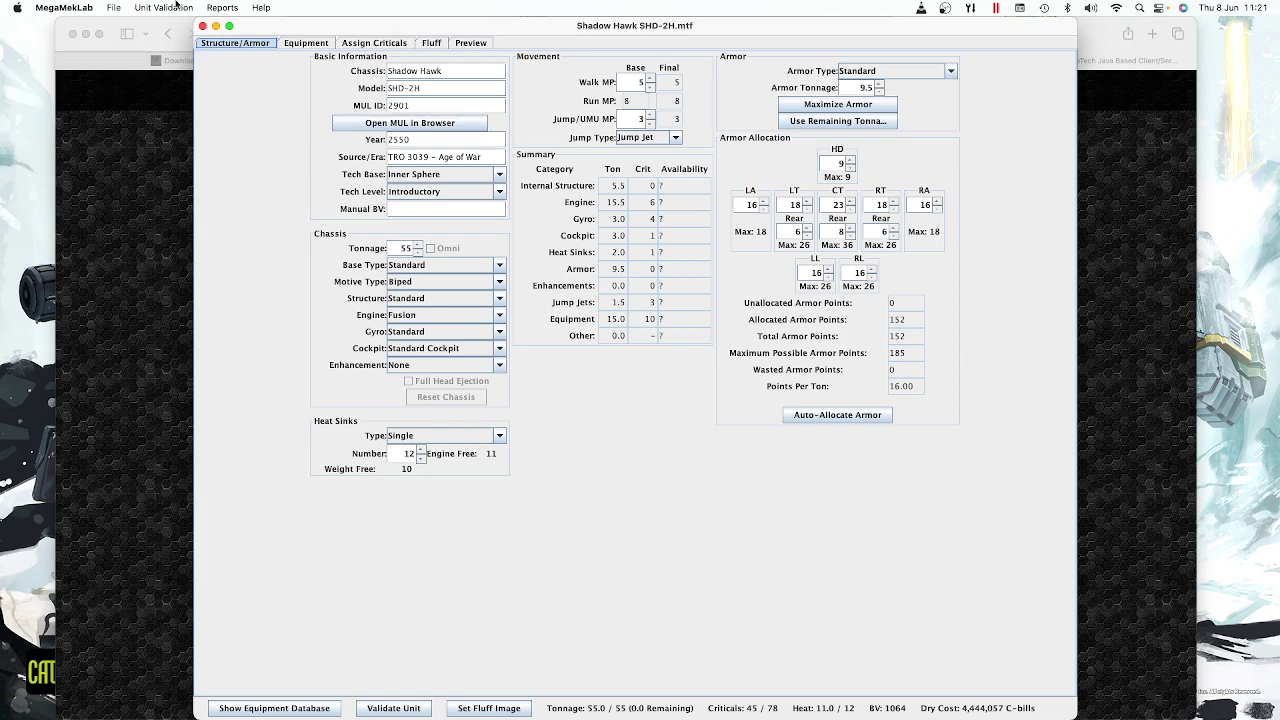
Step: Pick the Locust LCT-1E from the cached units for printing, using the filter "locust", and dismiss the print dialog without printing
{"action": "left_click", "coordinate": [115, 9]}
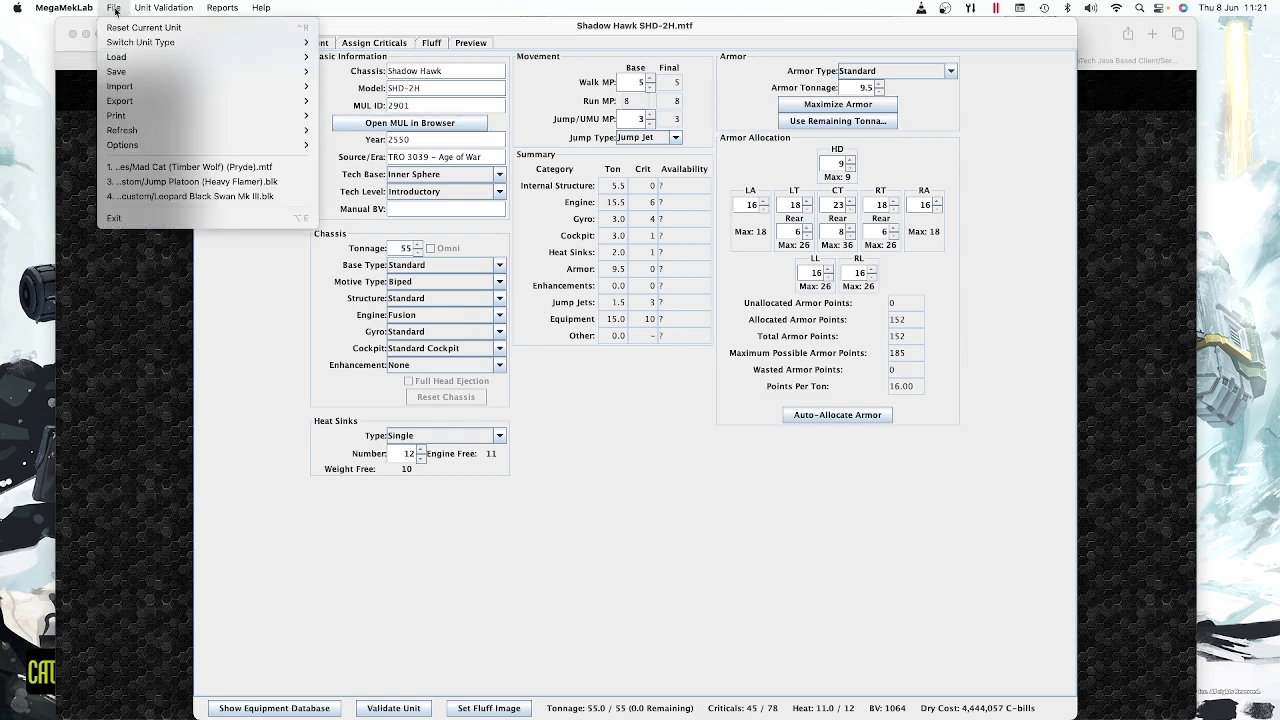
{"action": "mouse_move", "coordinate": [136, 120]}
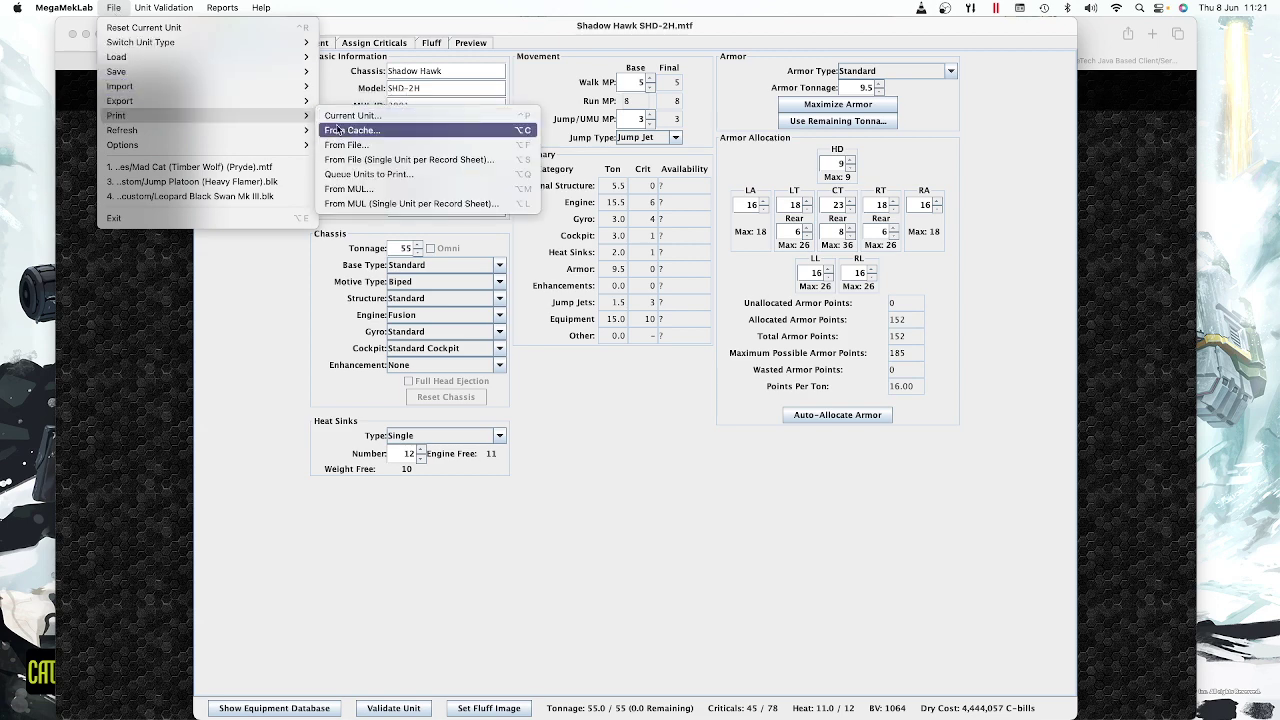
{"action": "left_click", "coordinate": [339, 130]}
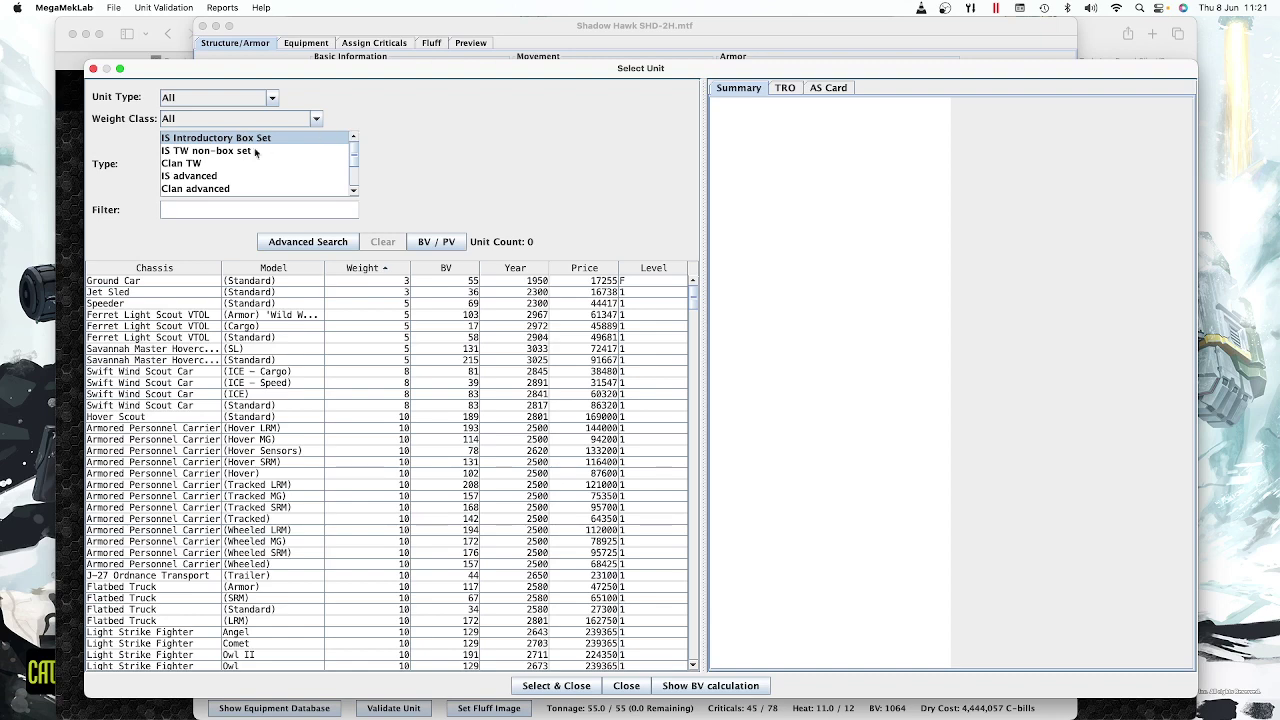
{"action": "left_click", "coordinate": [194, 209]}
{"action": "type", "text": "locust"}
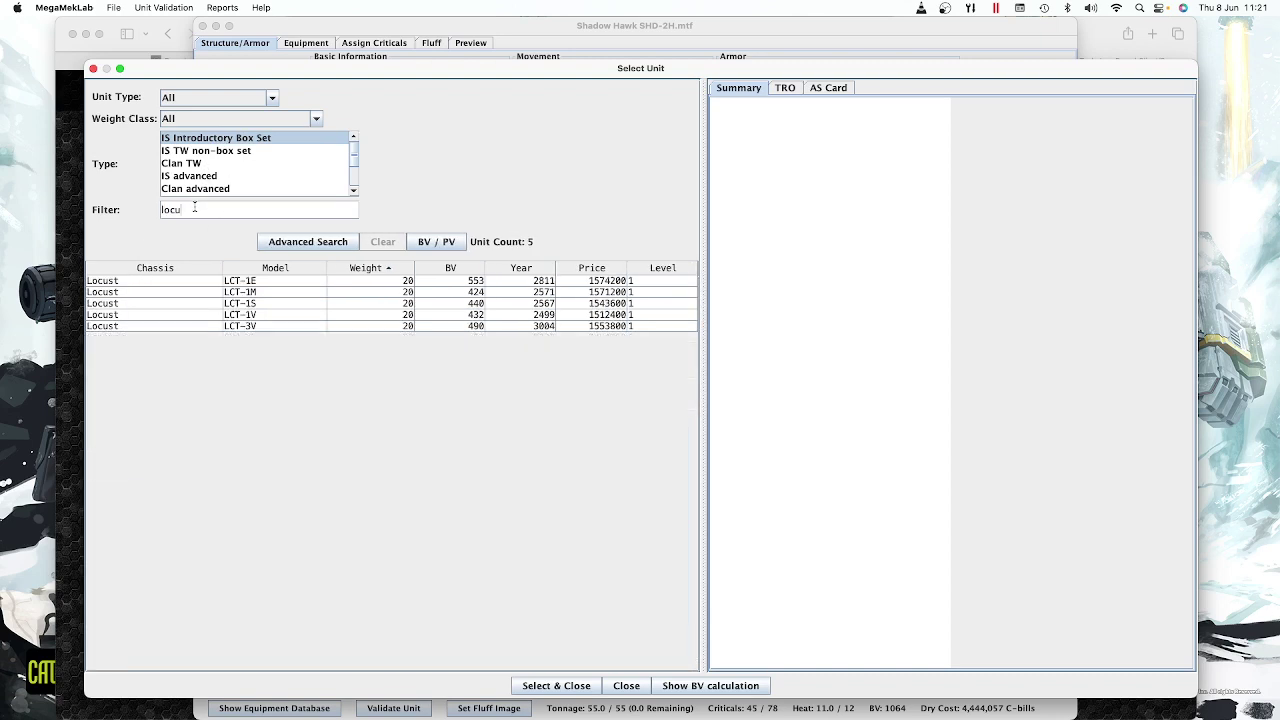
{"action": "left_click", "coordinate": [204, 283]}
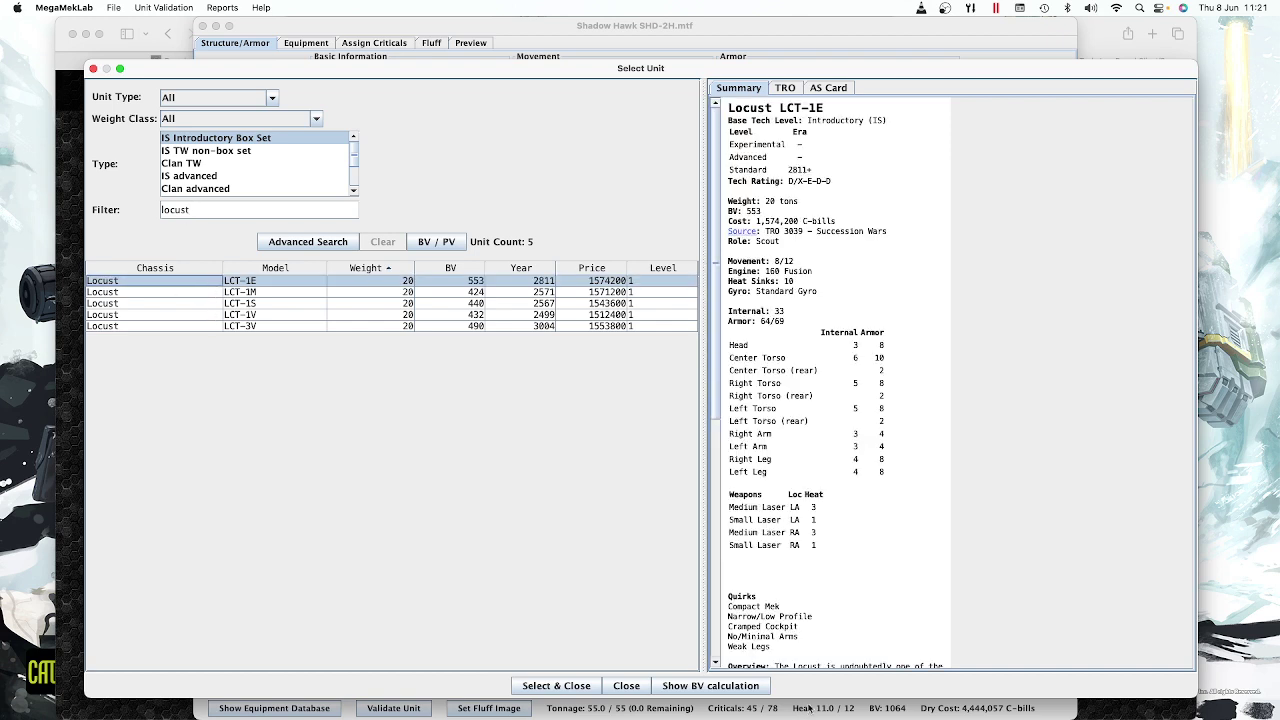
{"action": "left_click", "coordinate": [556, 686]}
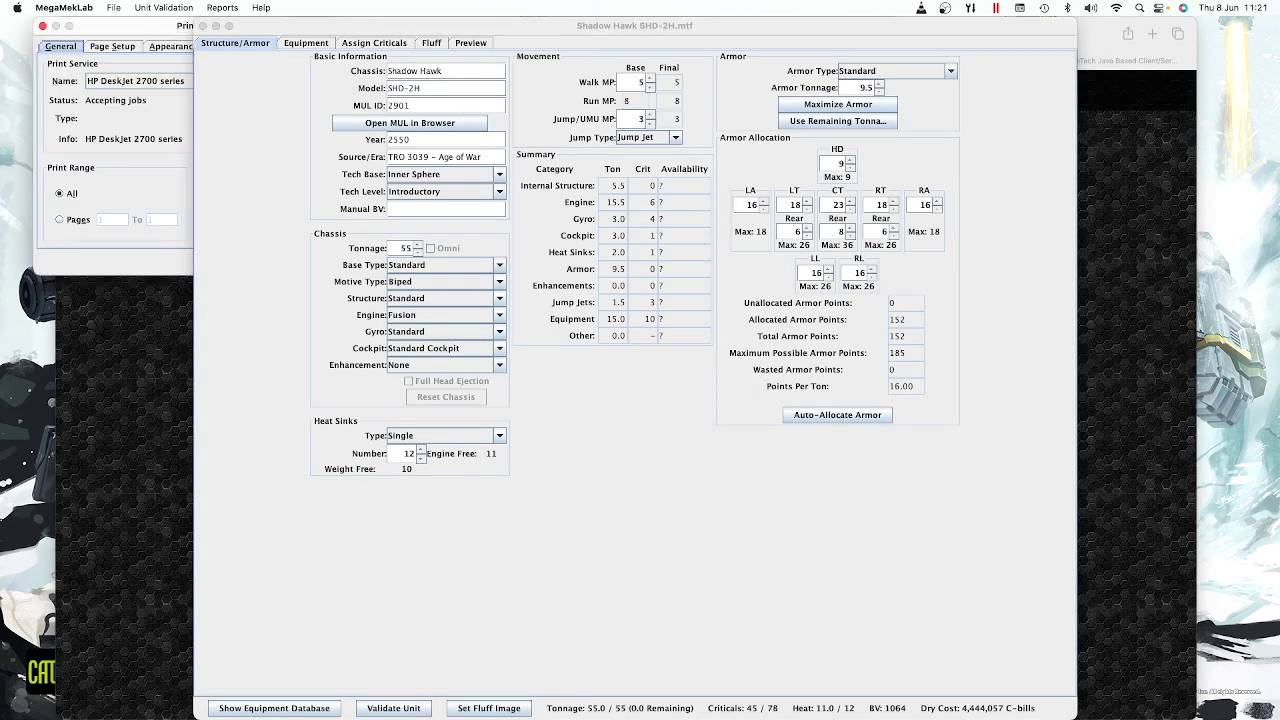
{"action": "left_click", "coordinate": [108, 26]}
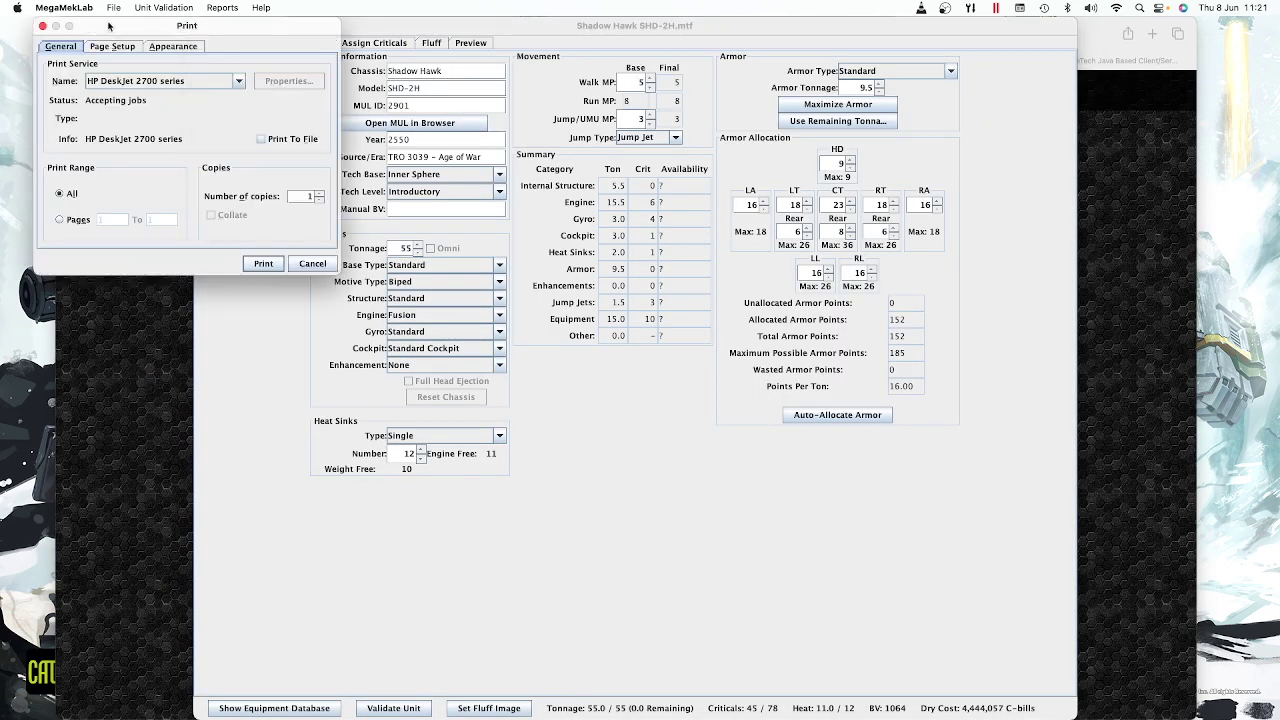
{"action": "left_click", "coordinate": [42, 26]}
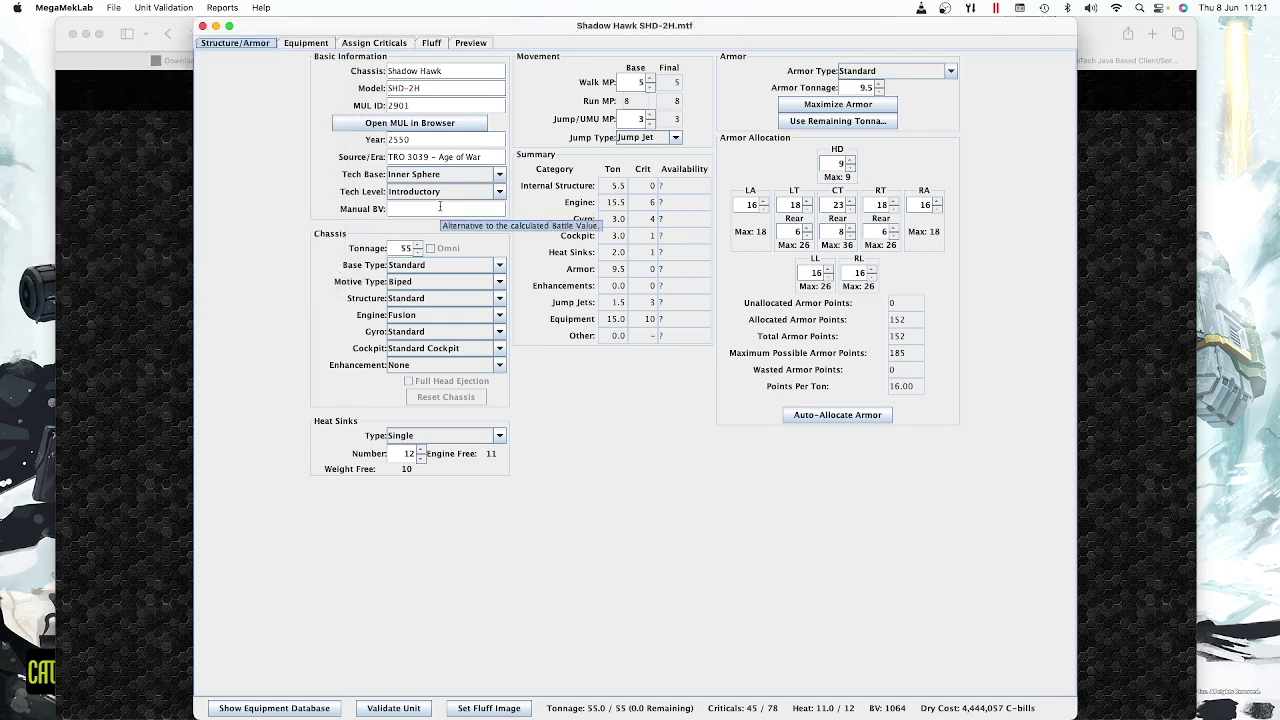
Step: Open the print queue for printing the record sheets of several units together
{"action": "left_click", "coordinate": [113, 8]}
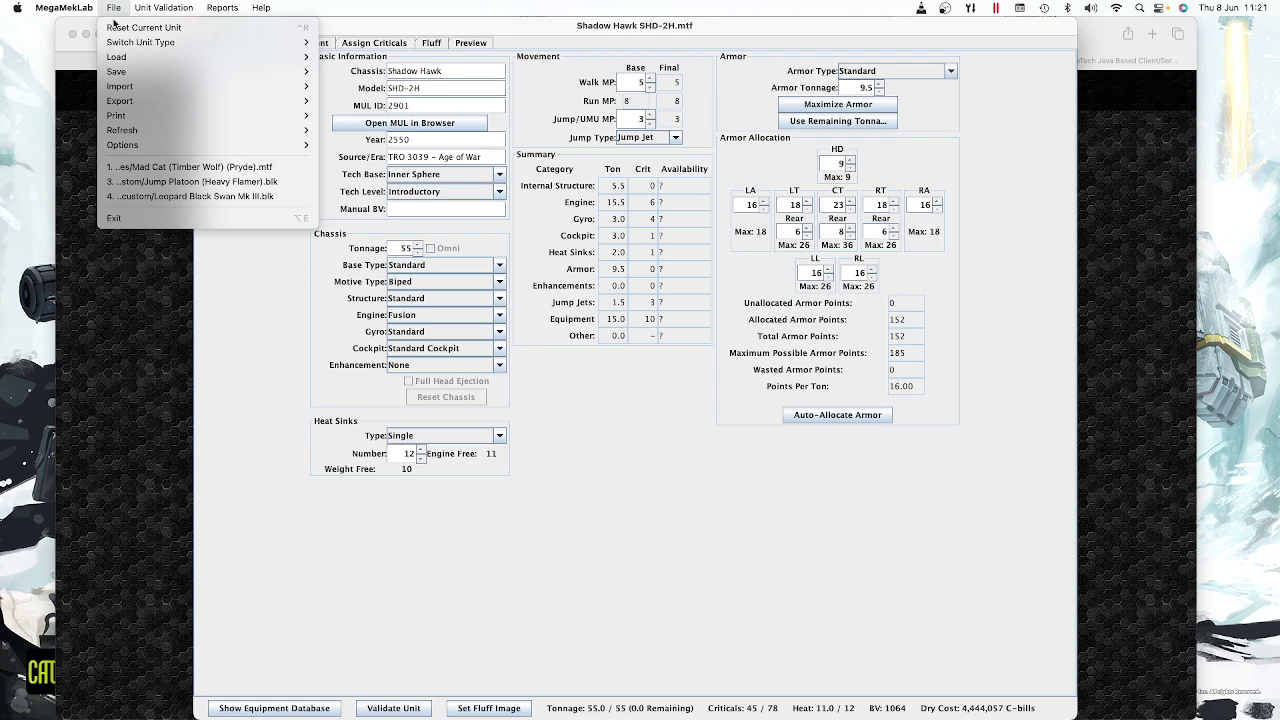
{"action": "mouse_move", "coordinate": [174, 122]}
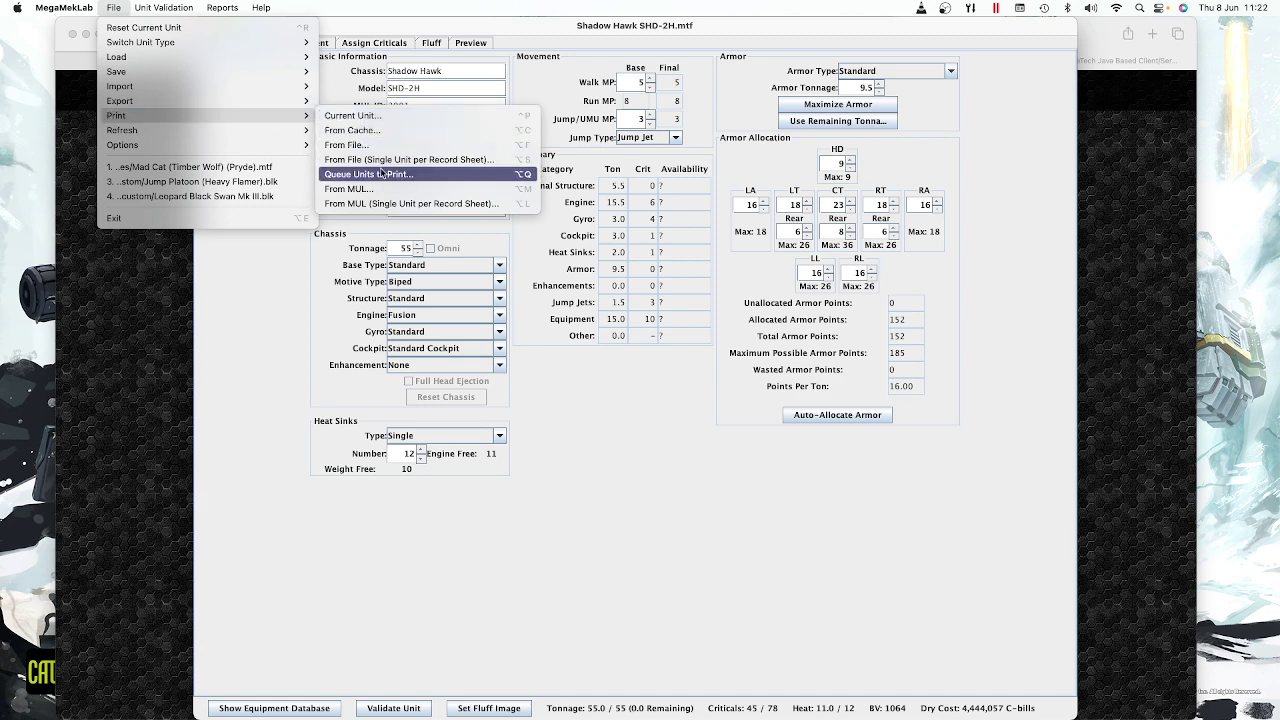
{"action": "mouse_move", "coordinate": [153, 101]}
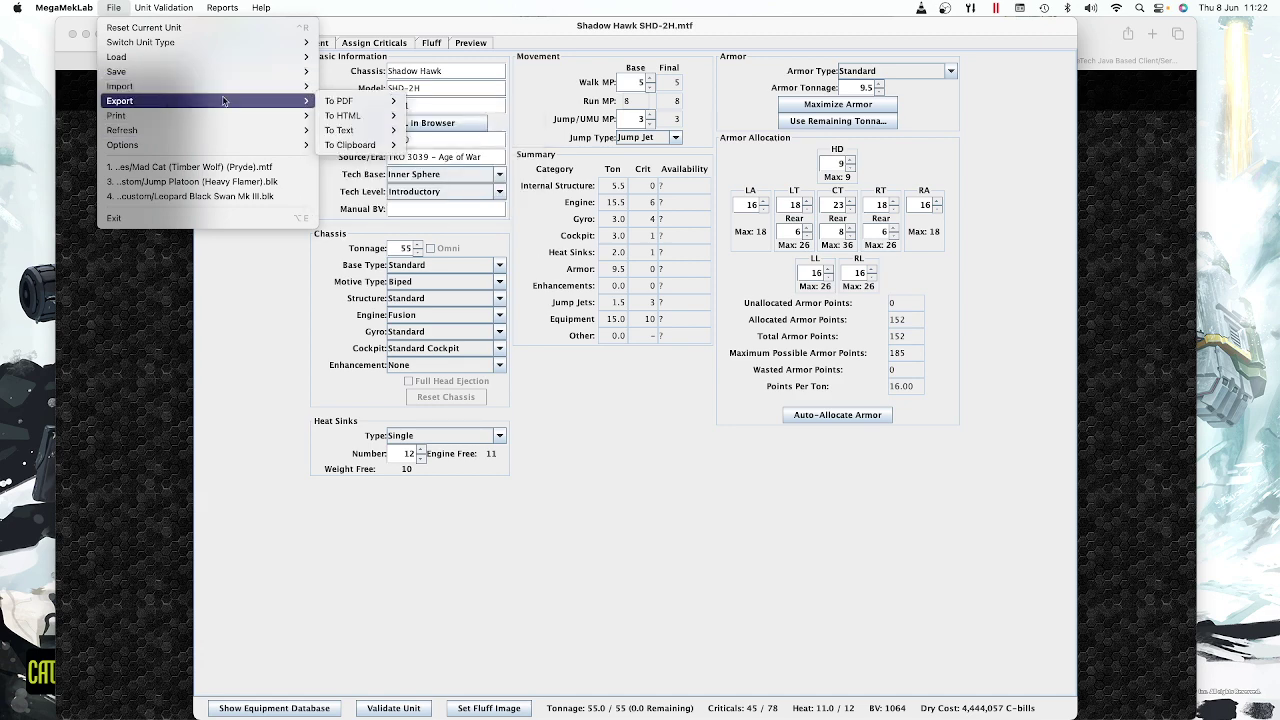
{"action": "mouse_move", "coordinate": [345, 101]}
{"action": "mouse_move", "coordinate": [288, 116]}
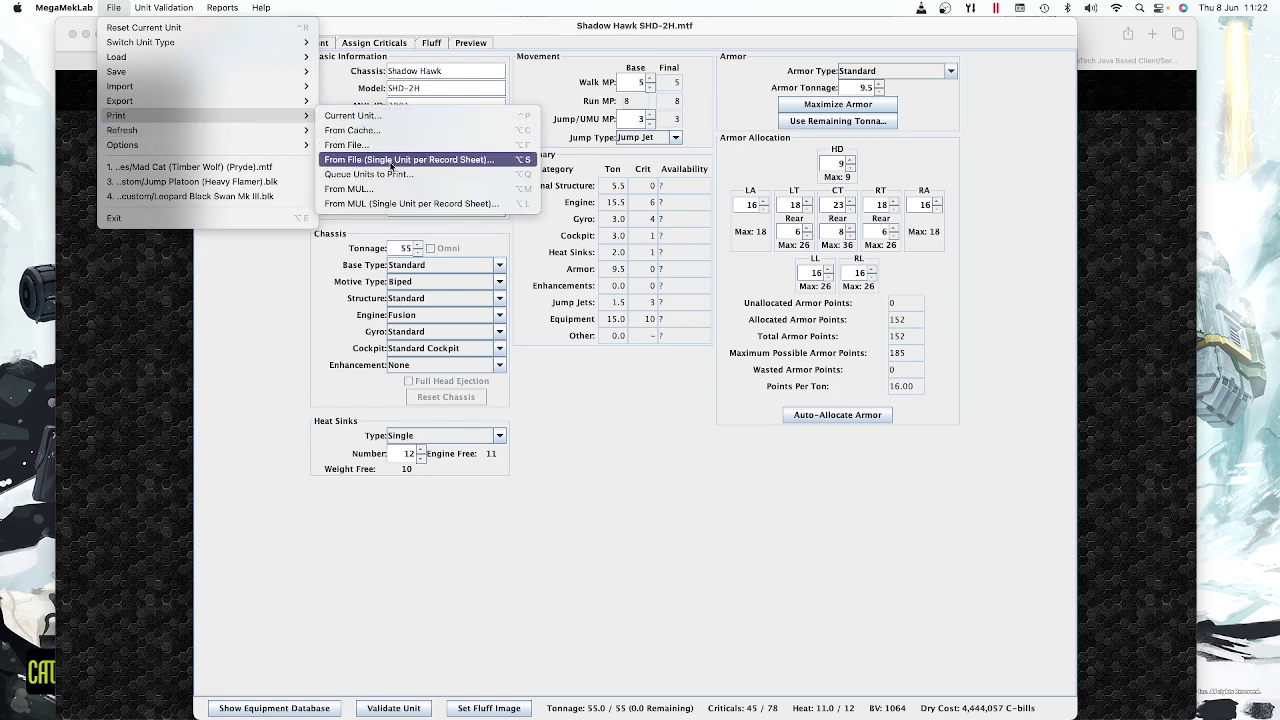
{"action": "left_click", "coordinate": [387, 175]}
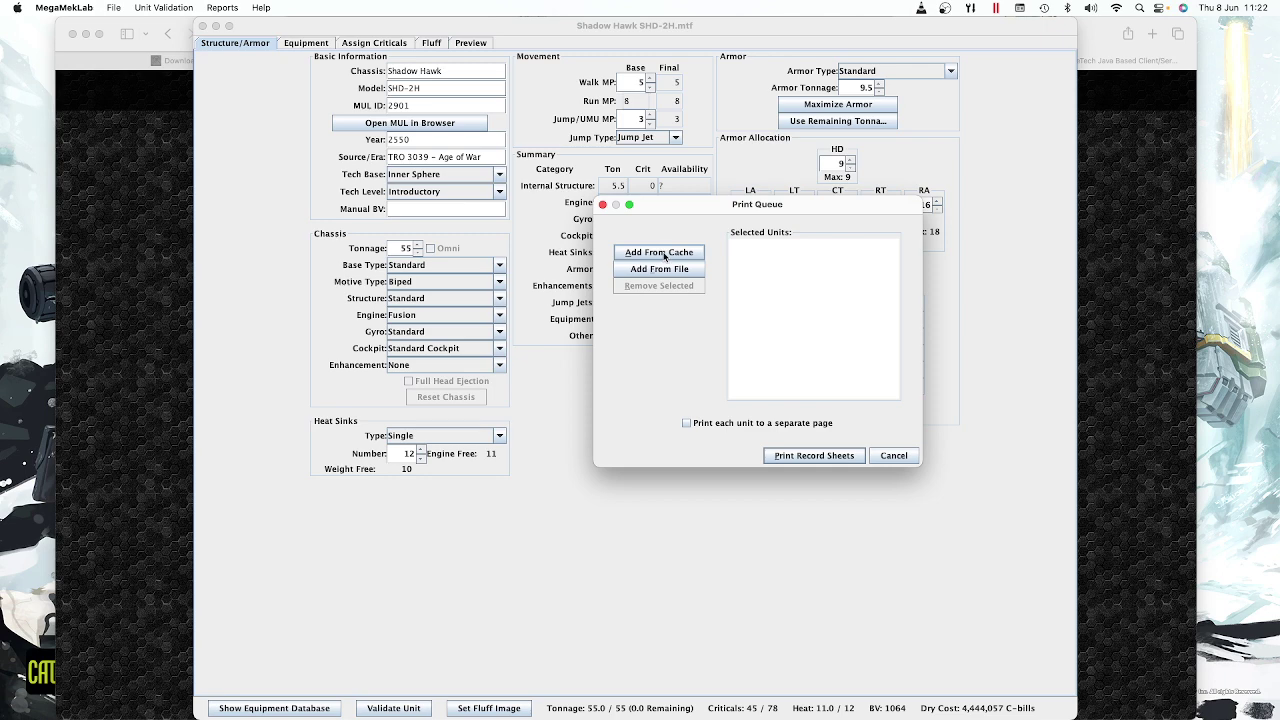
Step: Queue the BattleMaster BLR-1G from the cache using the filter "Battlemaster", and remove its duplicate entry from the print queue
{"action": "left_click", "coordinate": [647, 257]}
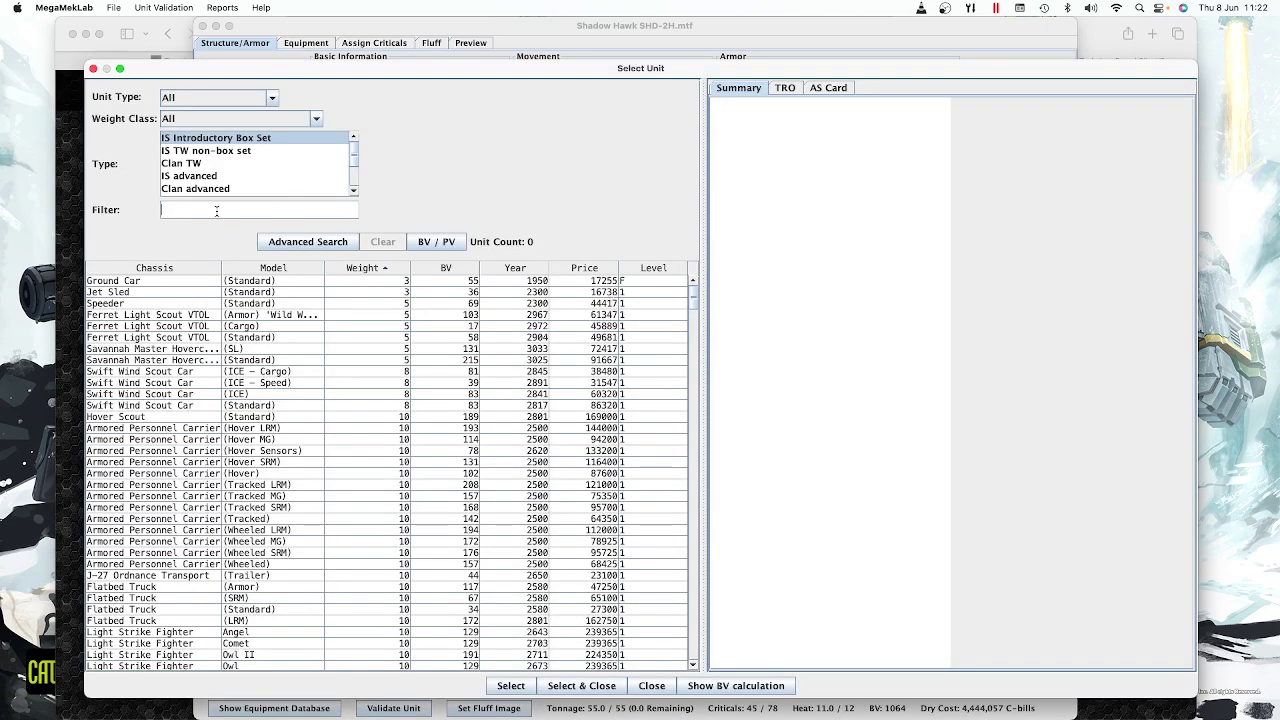
{"action": "type", "text": "Batt"}
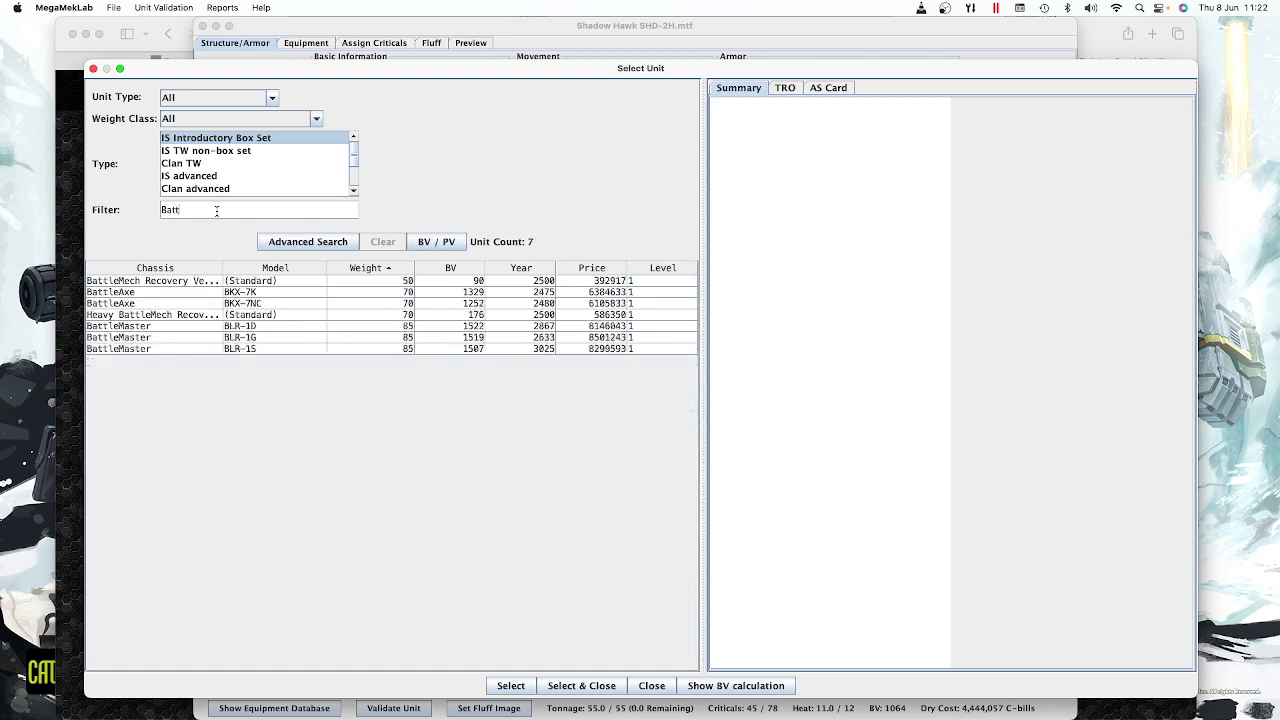
{"action": "type", "text": "lemaster"}
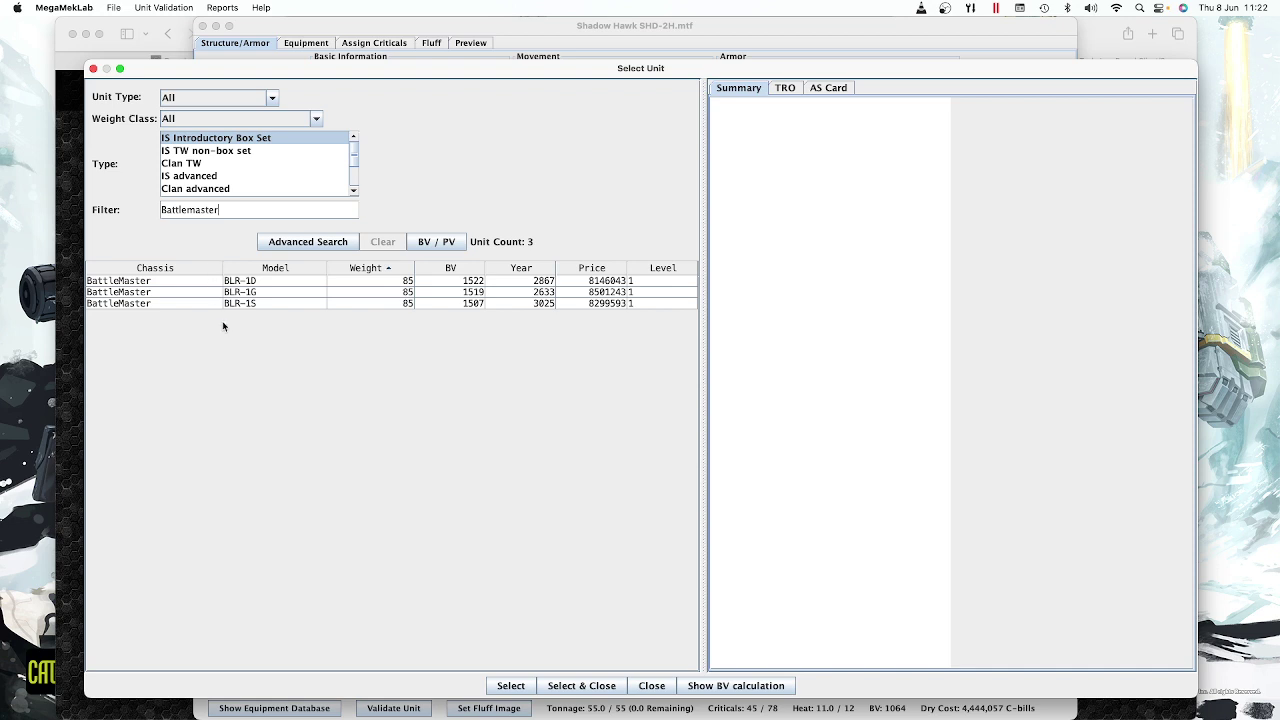
{"action": "left_click", "coordinate": [195, 292]}
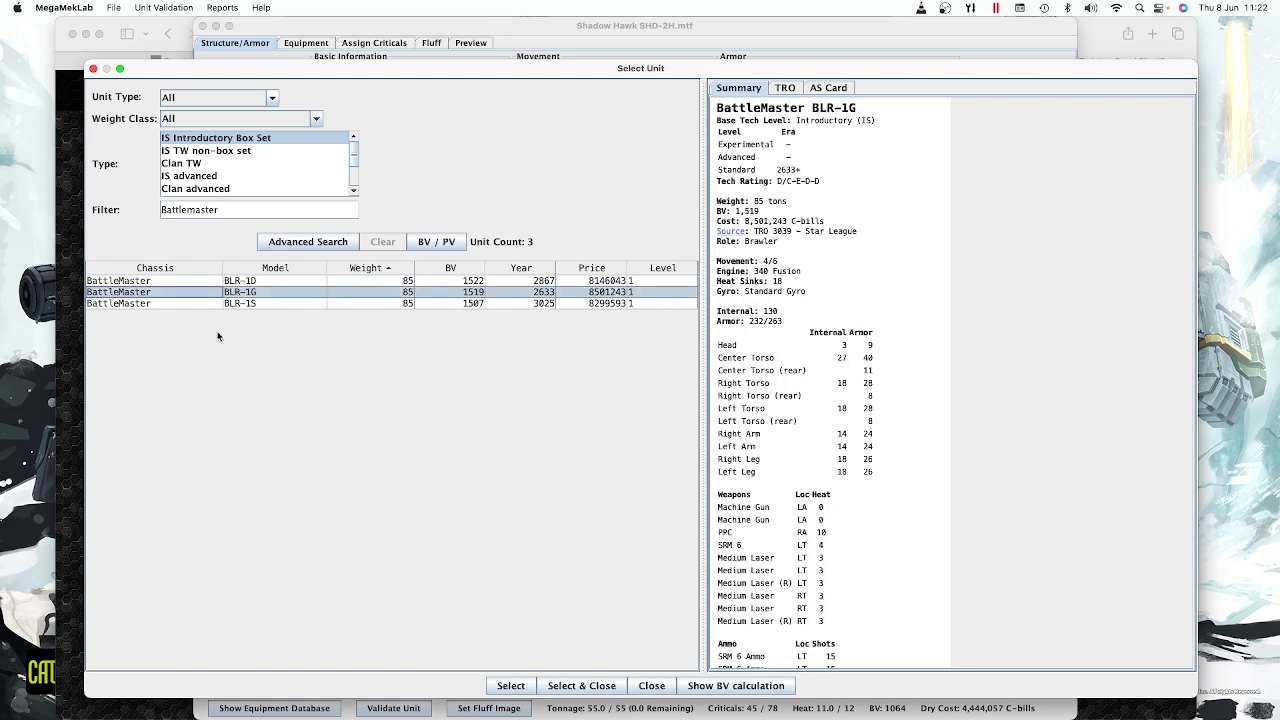
{"action": "left_click", "coordinate": [510, 686]}
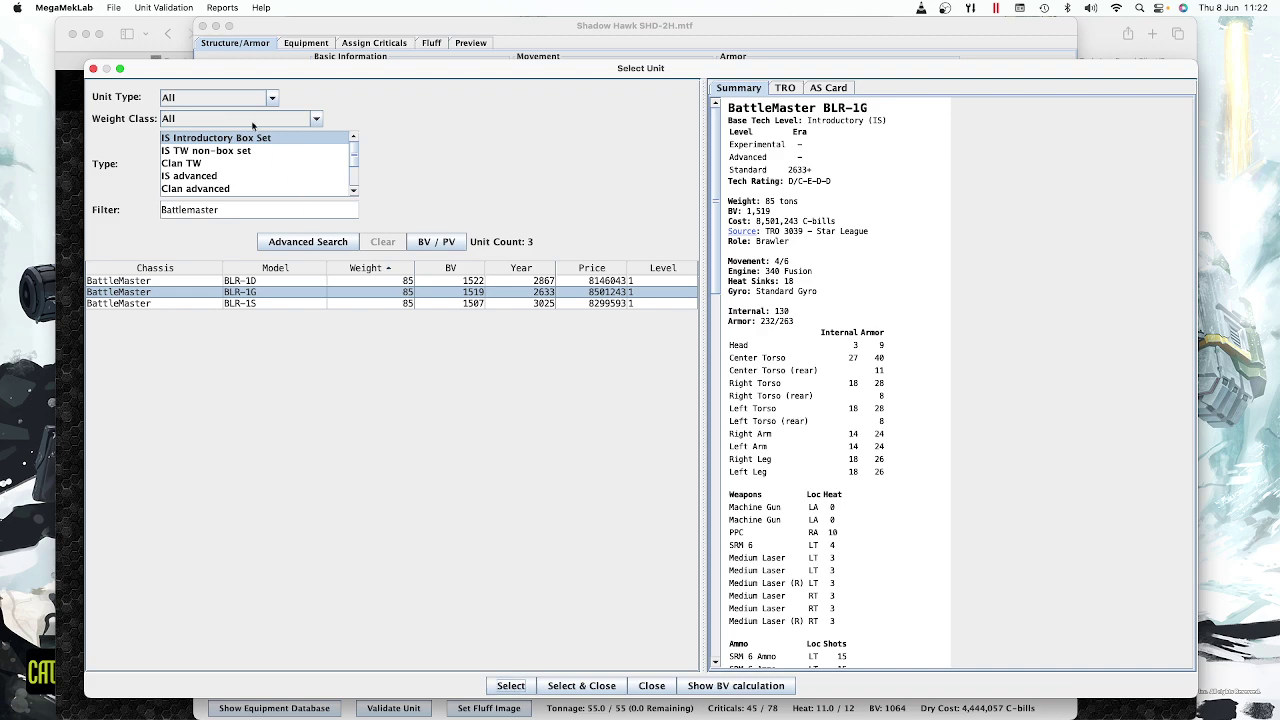
{"action": "left_click", "coordinate": [93, 68]}
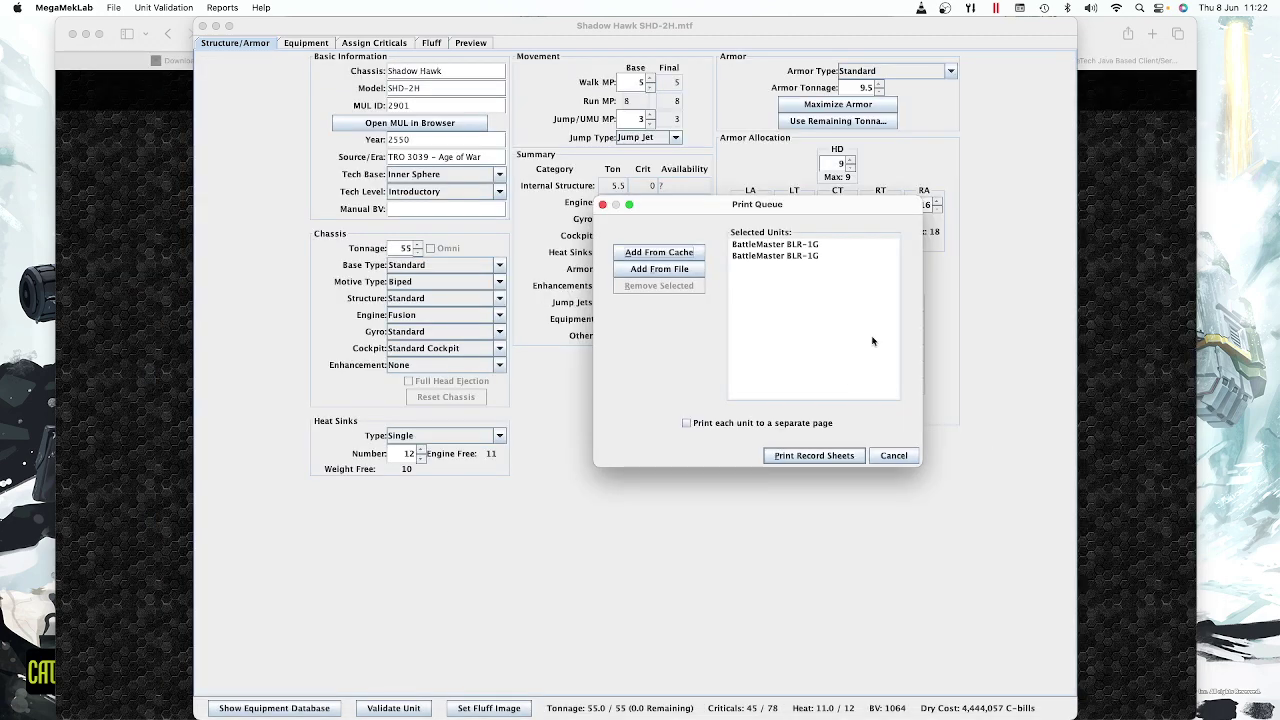
{"action": "left_click", "coordinate": [788, 257]}
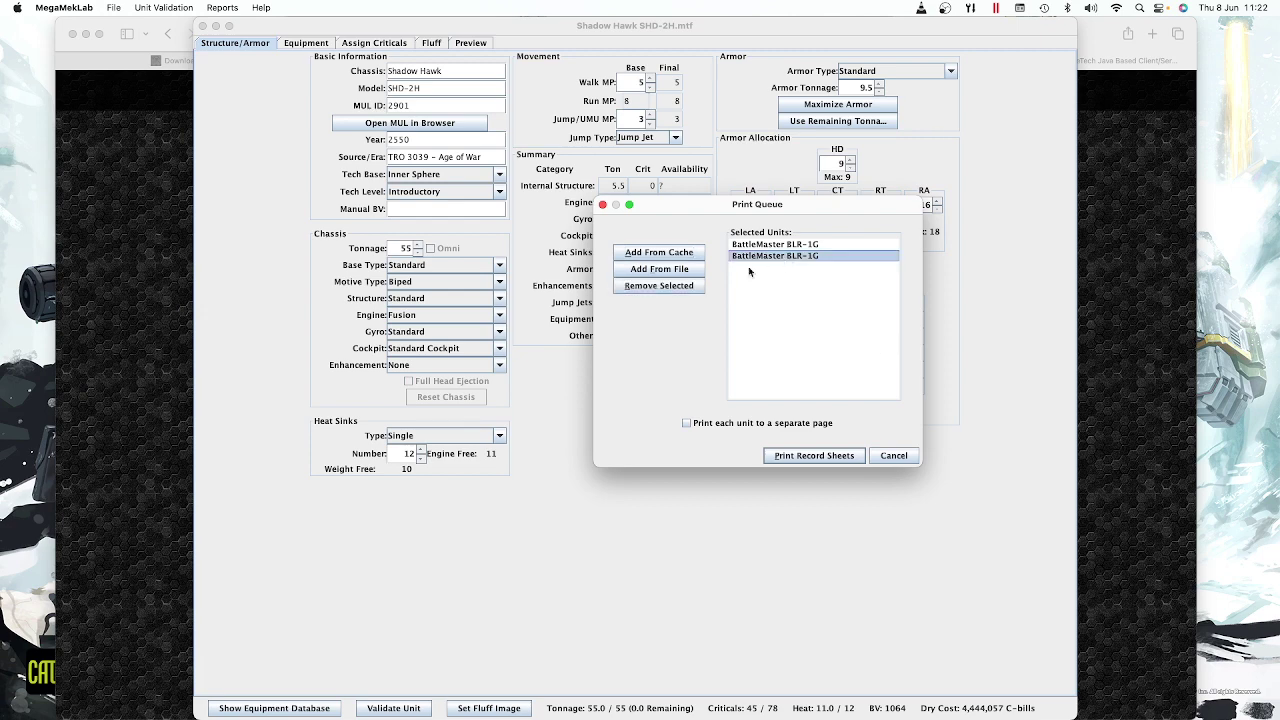
{"action": "left_click", "coordinate": [668, 287]}
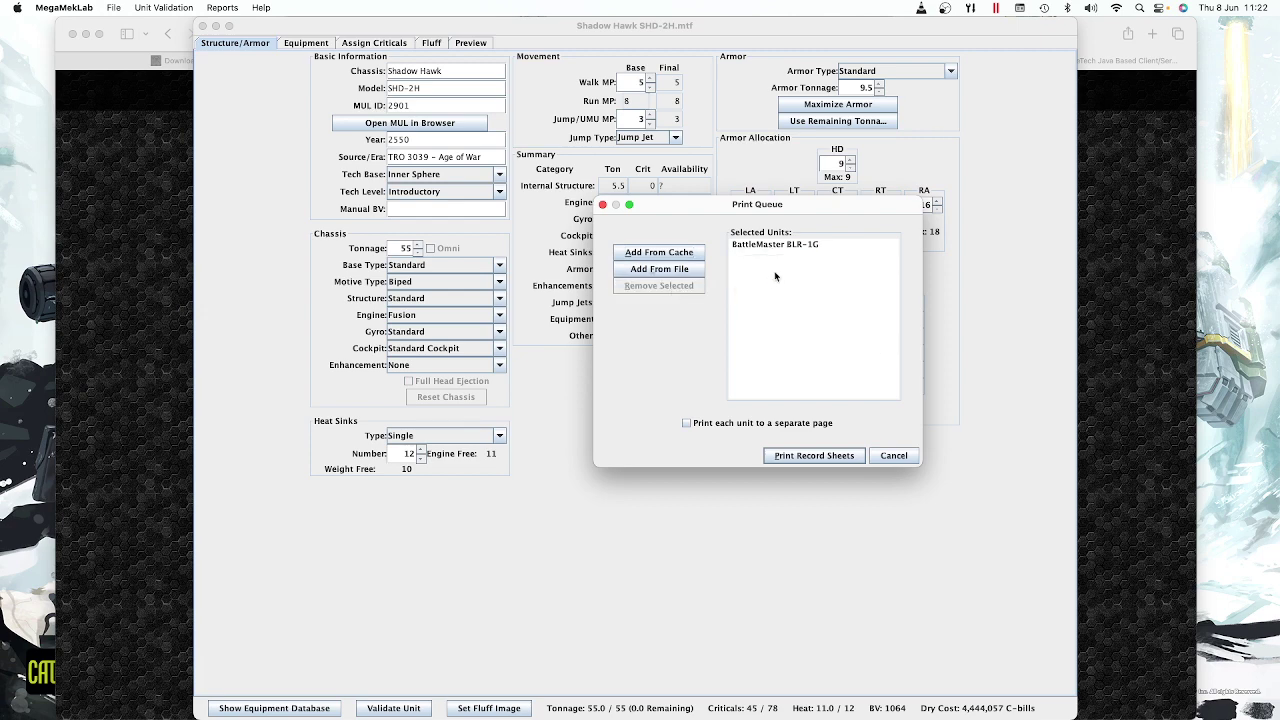
Step: Add the Catapult CPLT-C1 from the cache to the print queue, using the filter "Cata"
{"action": "left_click", "coordinate": [670, 253]}
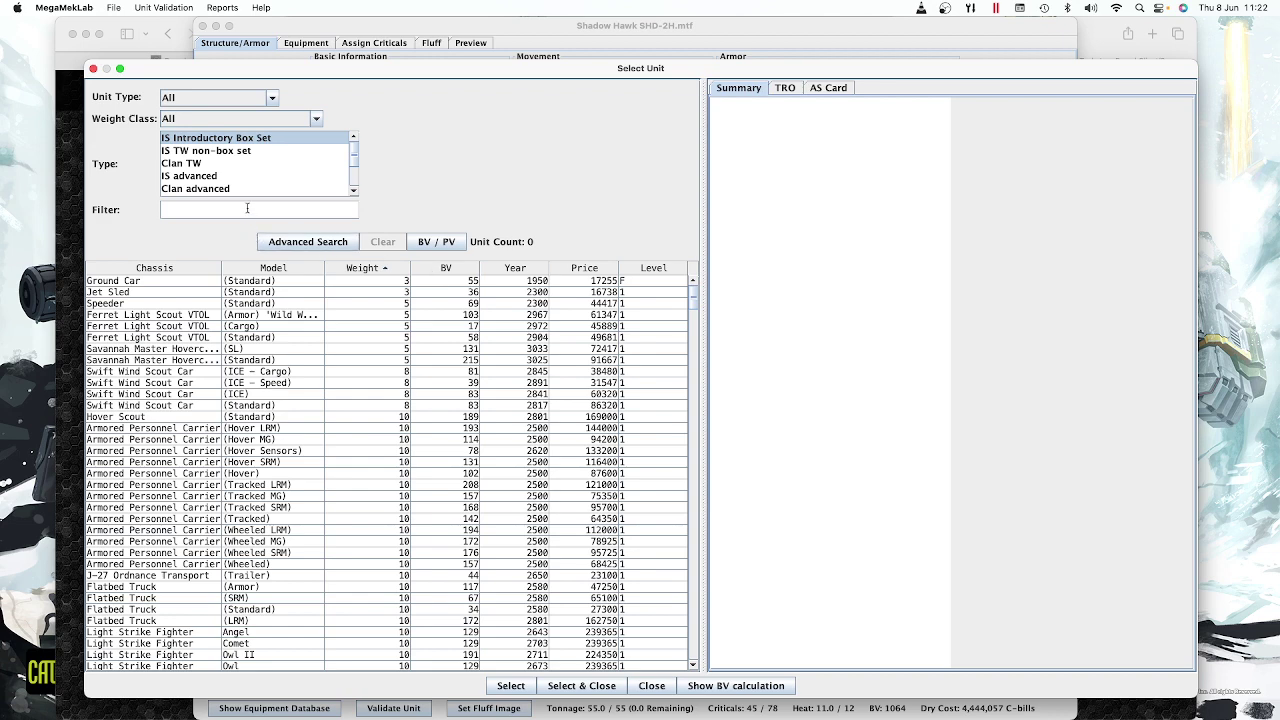
{"action": "type", "text": "Cata"}
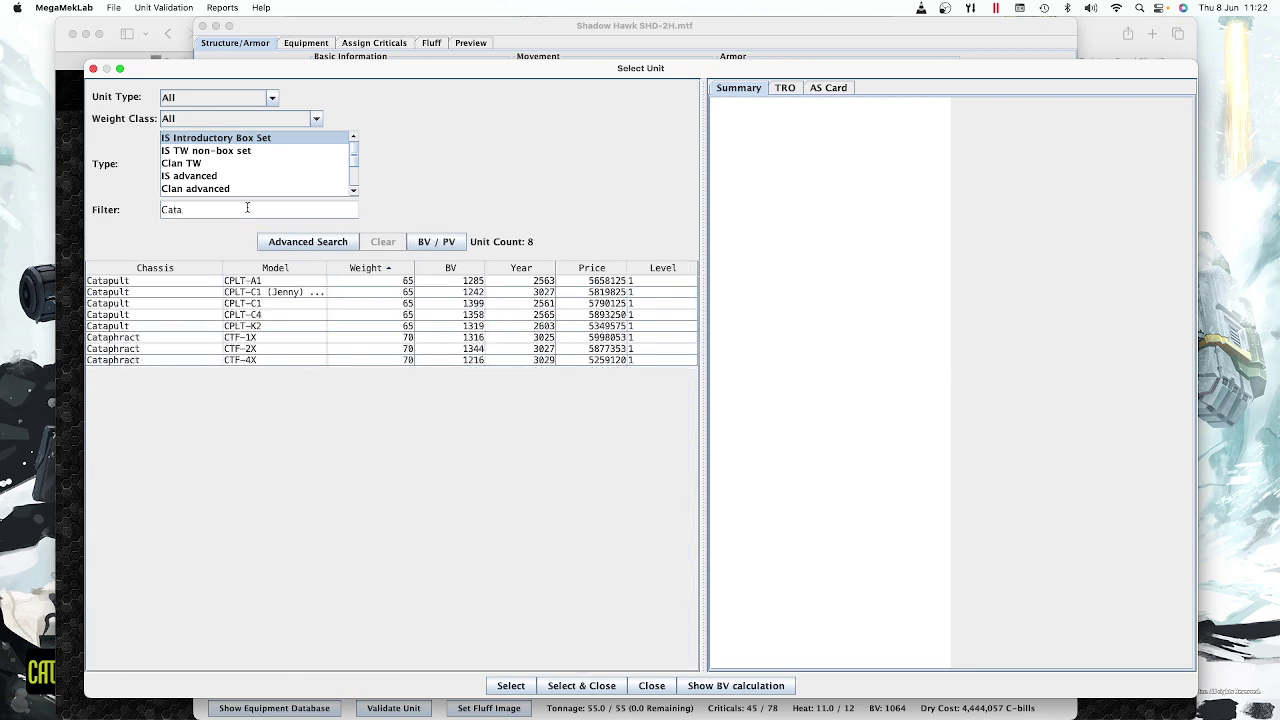
{"action": "left_click", "coordinate": [238, 304]}
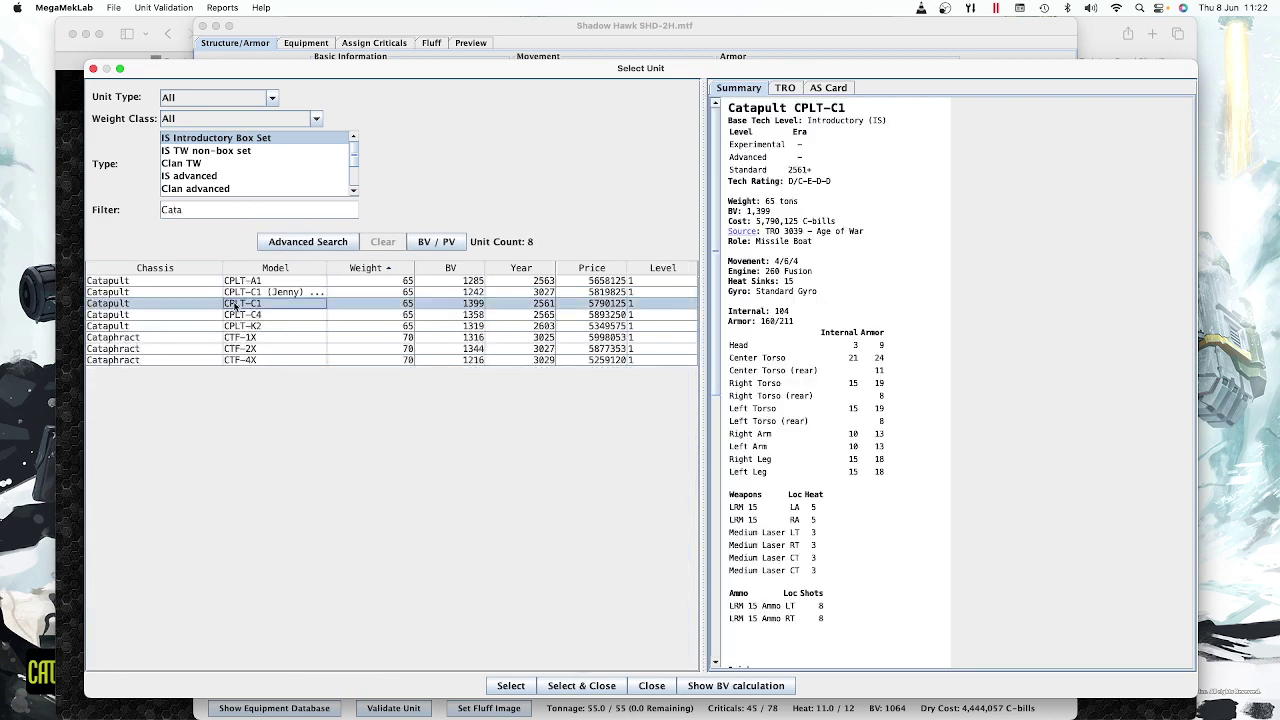
{"action": "left_click", "coordinate": [511, 686]}
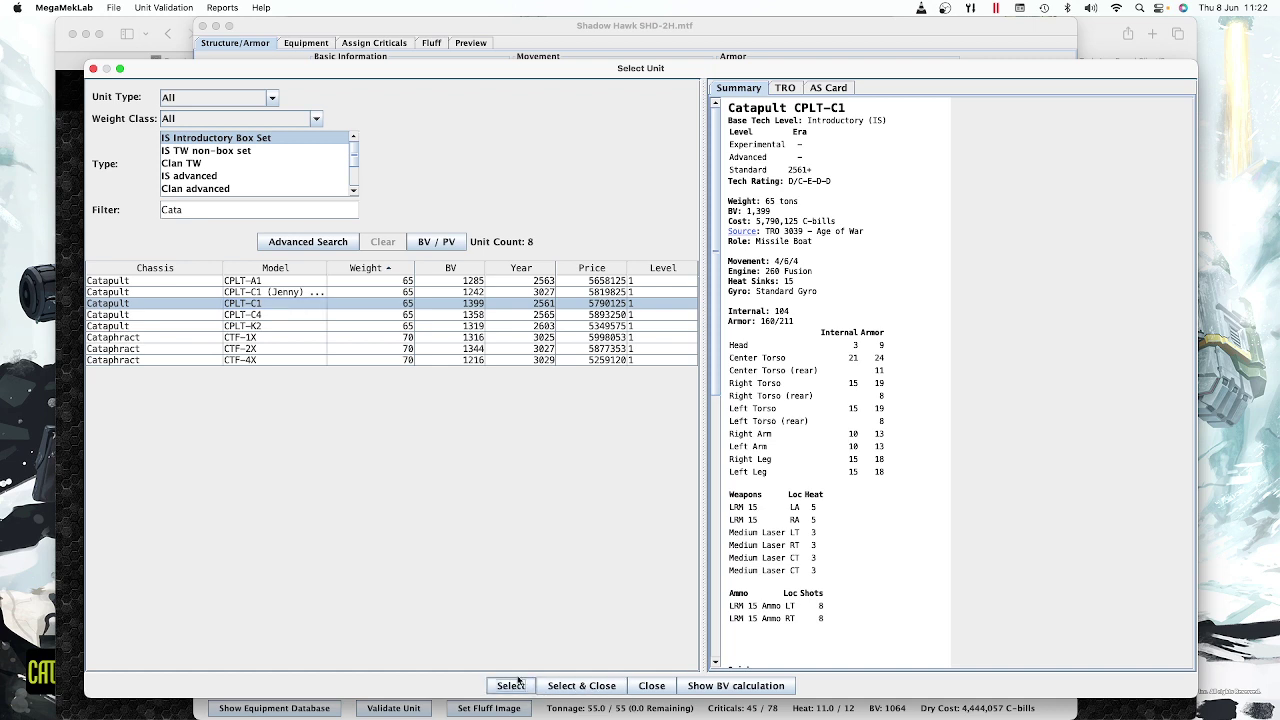
Step: Replace the unit filter with "Wolverine" and add the Wolverine WVR-6R to the print queue
{"action": "left_click", "coordinate": [208, 209]}
{"action": "double_click", "coordinate": [208, 209]}
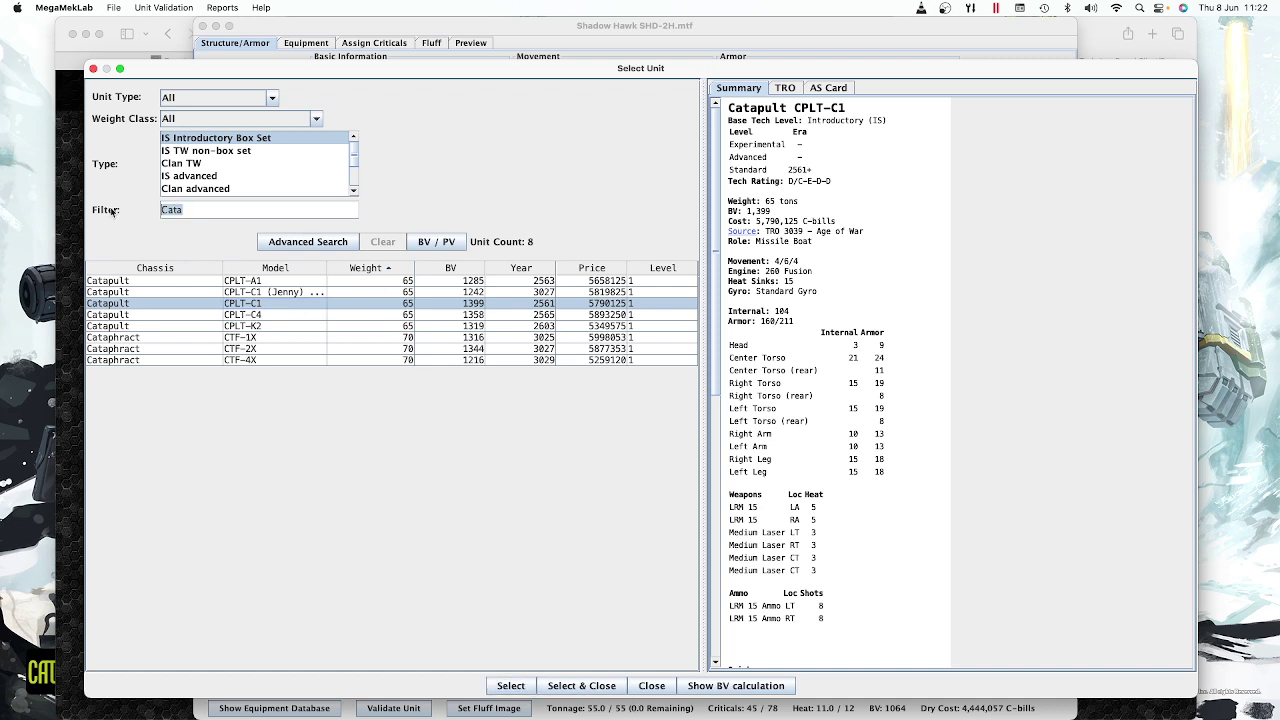
{"action": "type", "text": "Wolverine"}
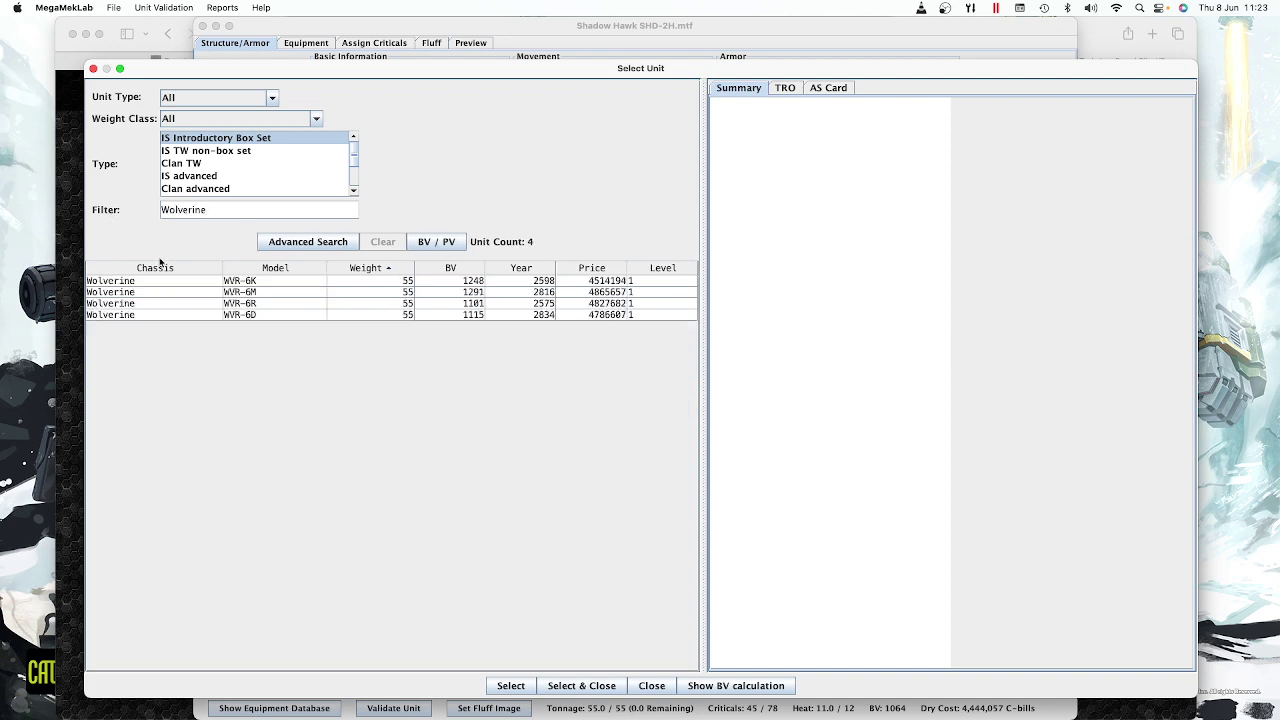
{"action": "left_click", "coordinate": [198, 303]}
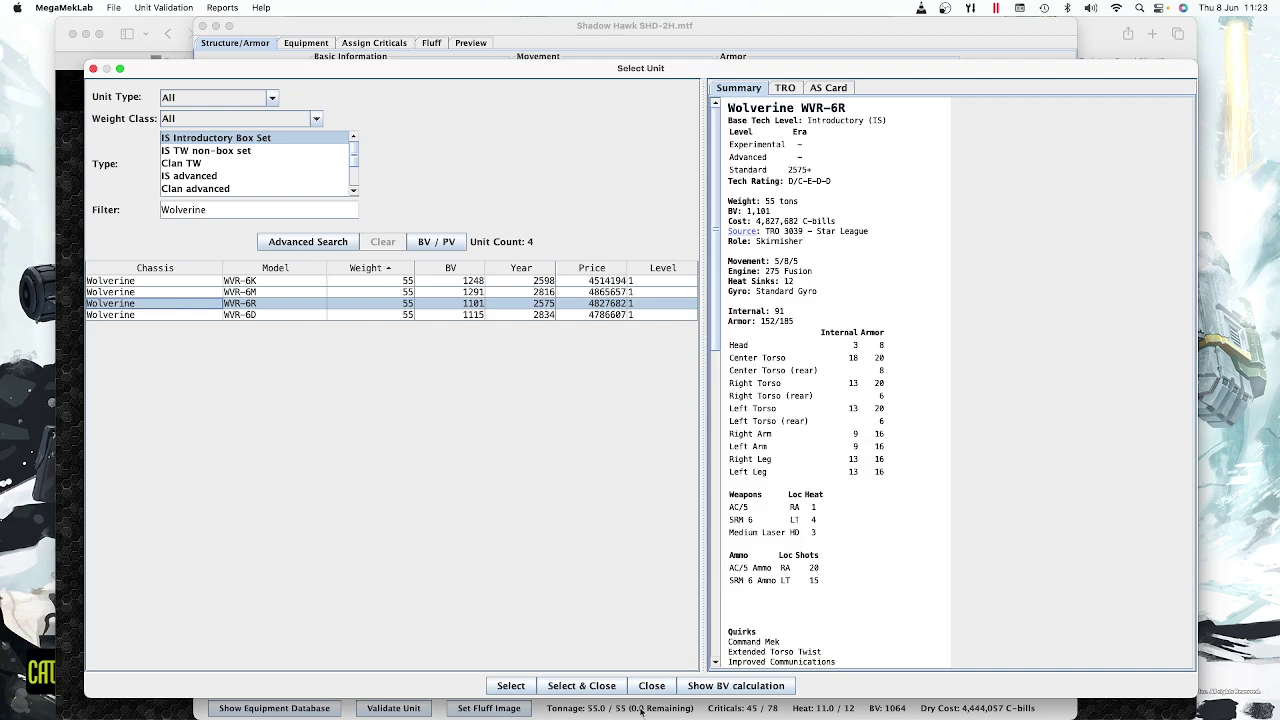
{"action": "left_click", "coordinate": [511, 686]}
Step: Filter the cached units by "Locust", add the Locust LCT-3V to the print queue, and close the unit selection
{"action": "left_click_drag", "start_coordinate": [220, 211], "coordinate": [159, 211]}
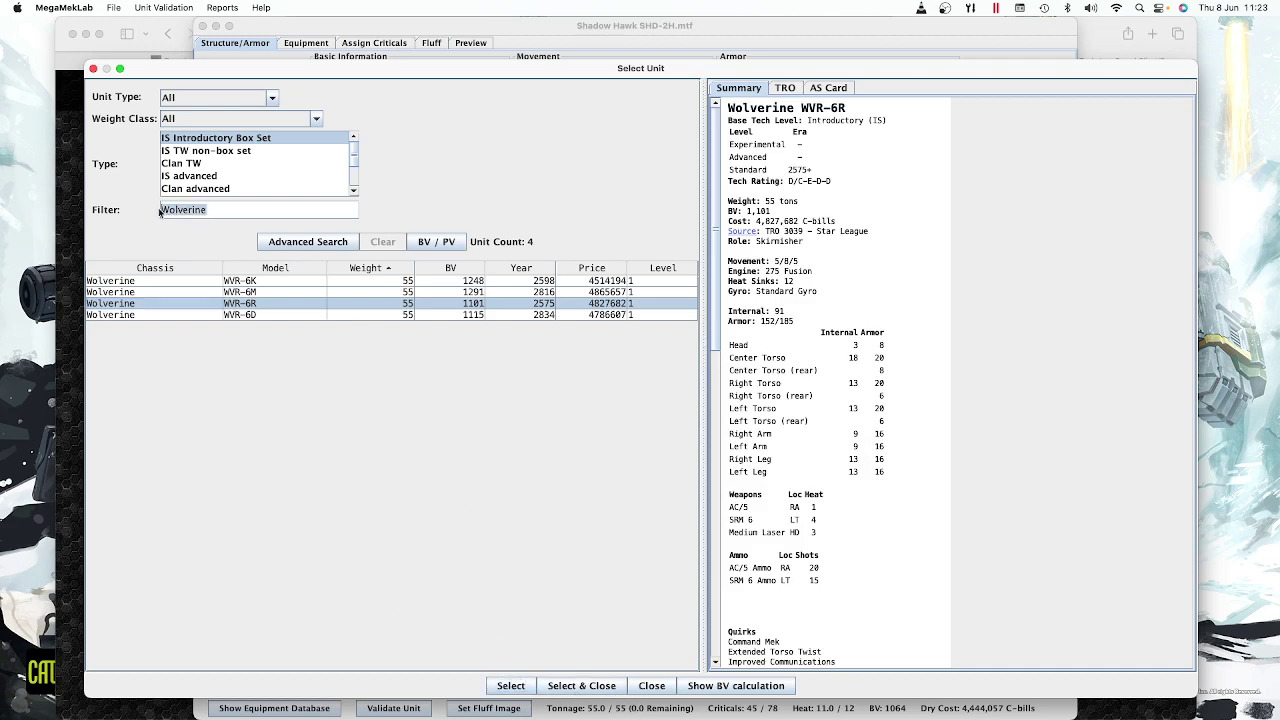
{"action": "type", "text": "Locusr"}
{"action": "key", "text": "BackSpace"}
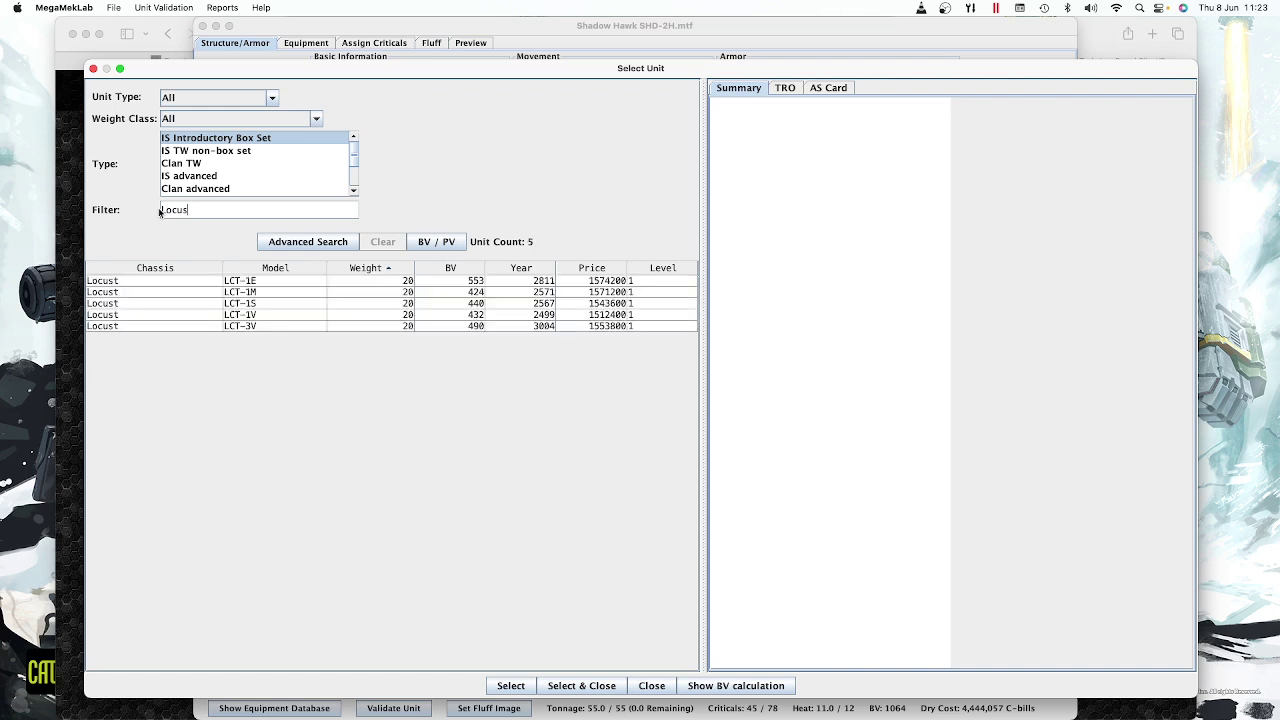
{"action": "left_click", "coordinate": [198, 326]}
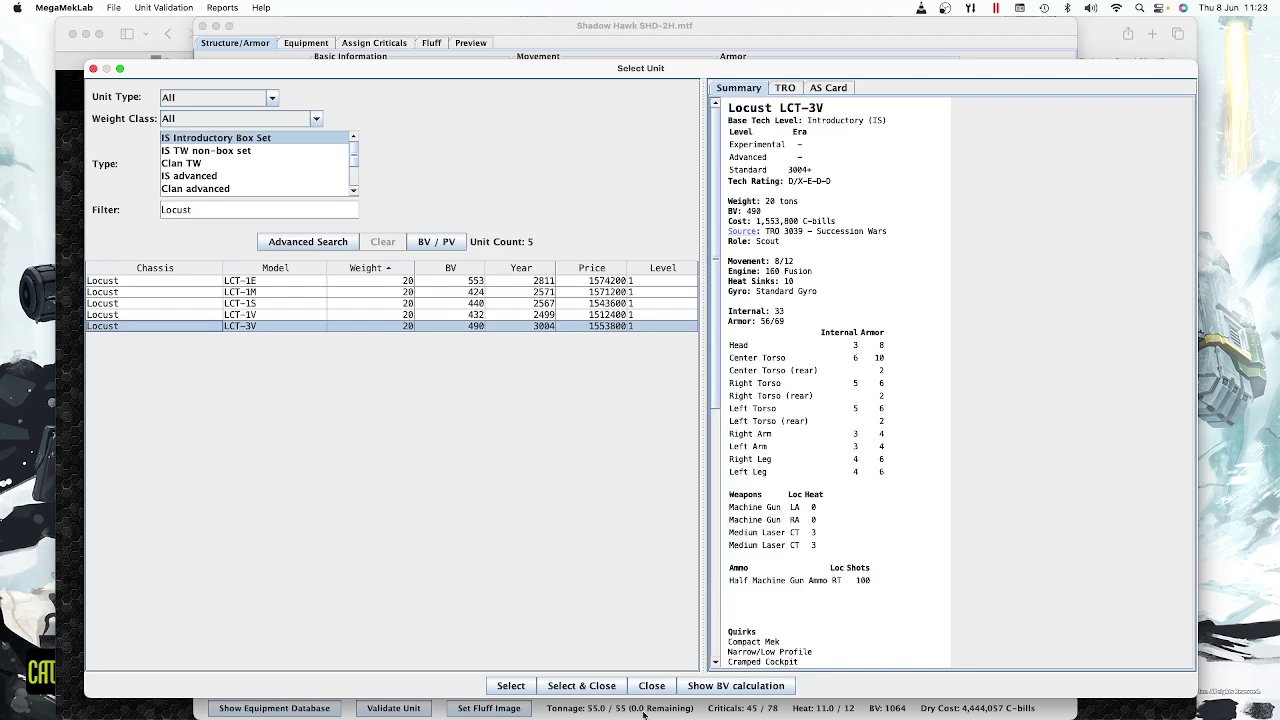
{"action": "left_click", "coordinate": [93, 68]}
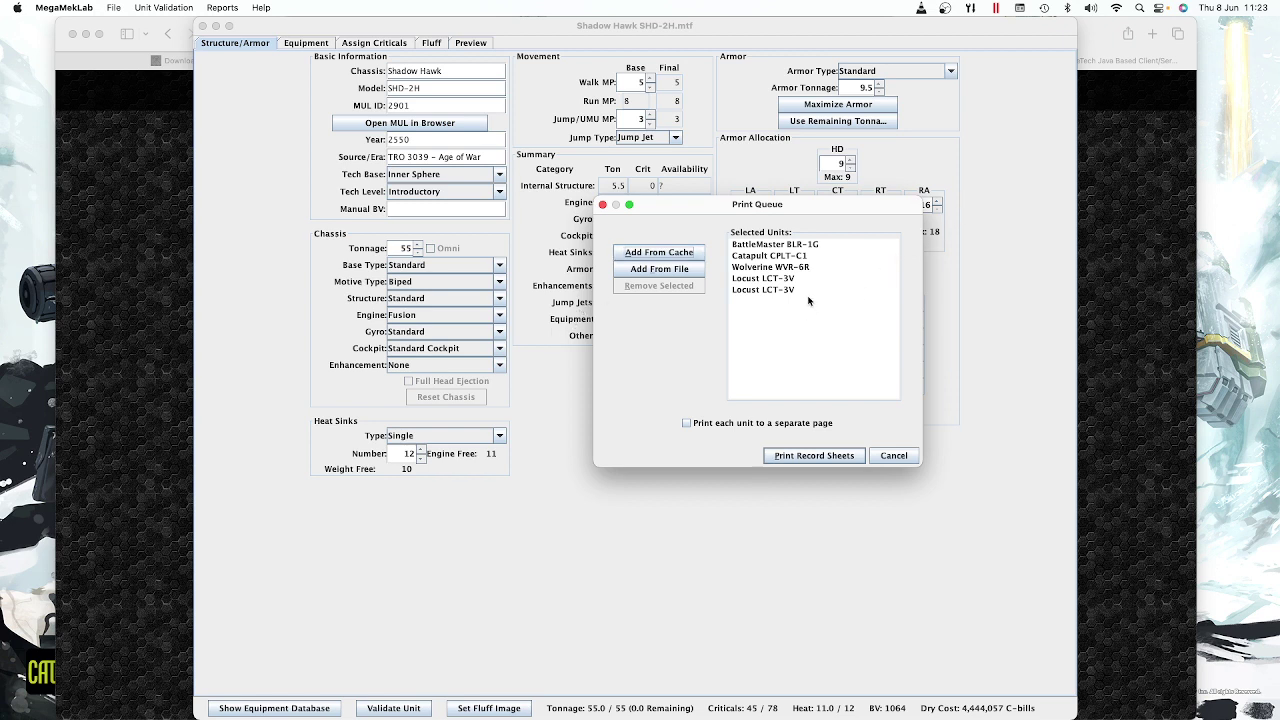
Step: Remove the duplicate Locust LCT-3V from the selected units, and cancel the print queue without printing
{"action": "left_click", "coordinate": [743, 290]}
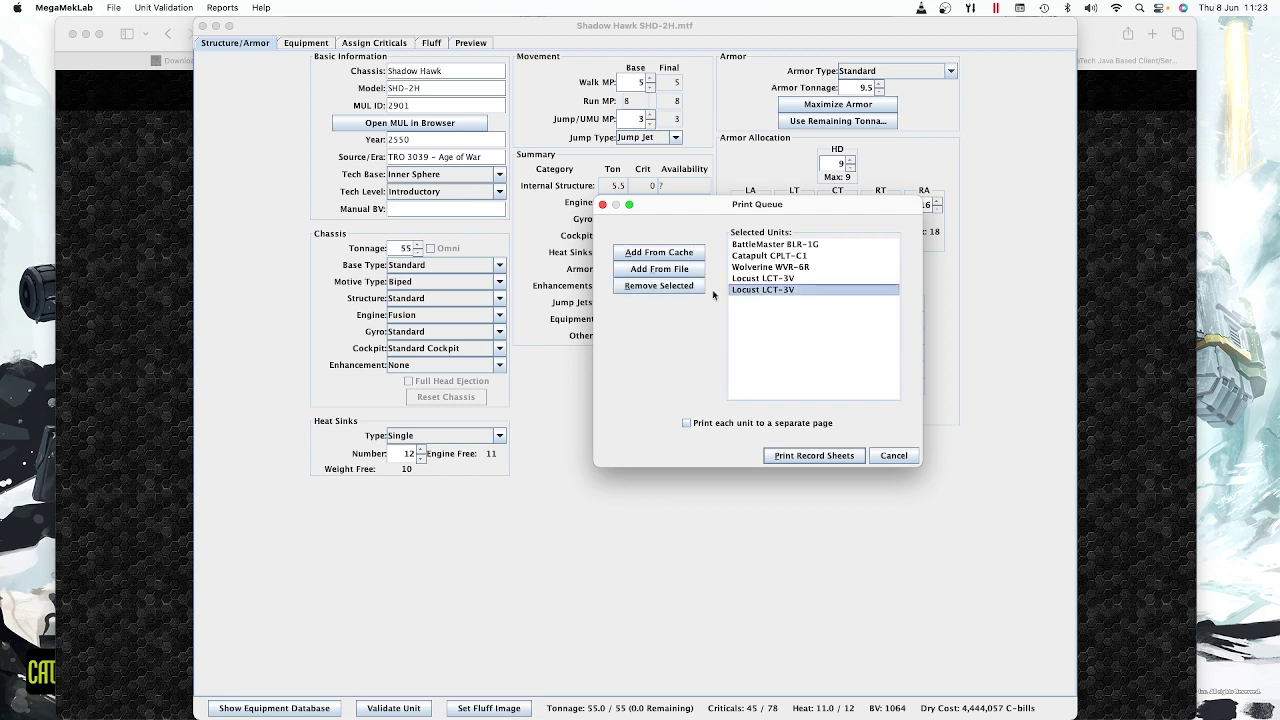
{"action": "left_click", "coordinate": [687, 288]}
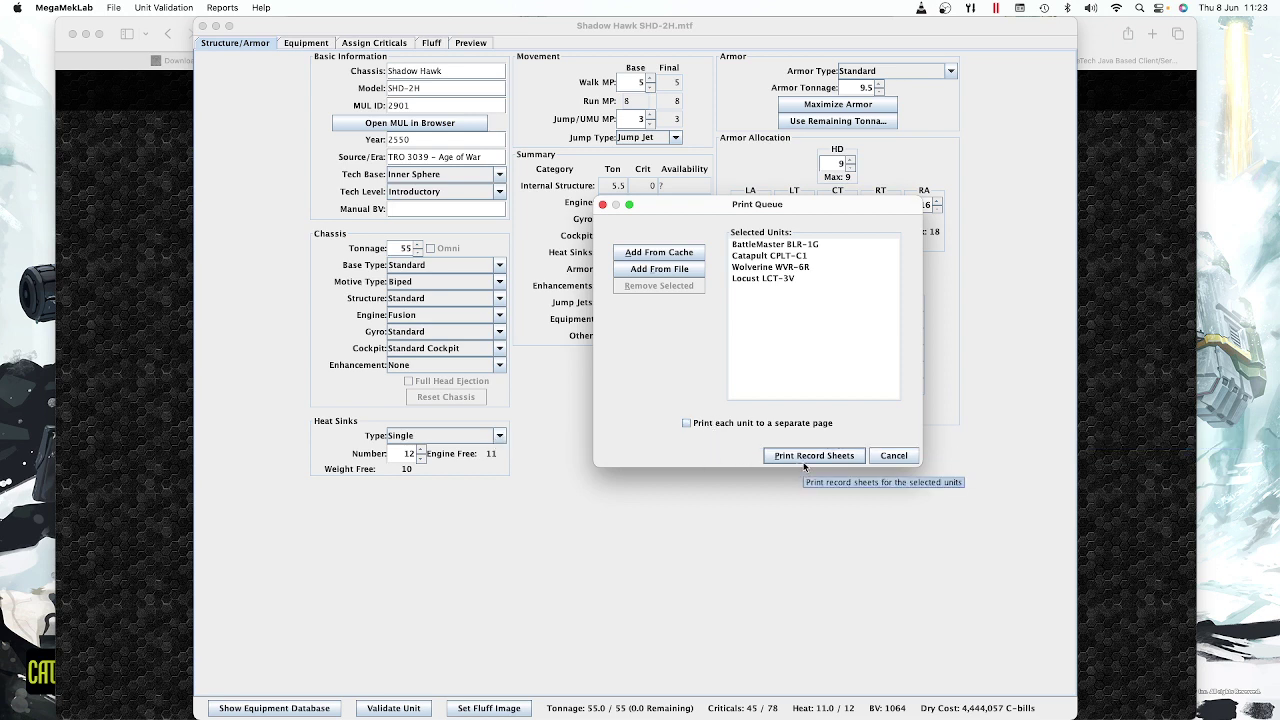
{"action": "left_click", "coordinate": [893, 455]}
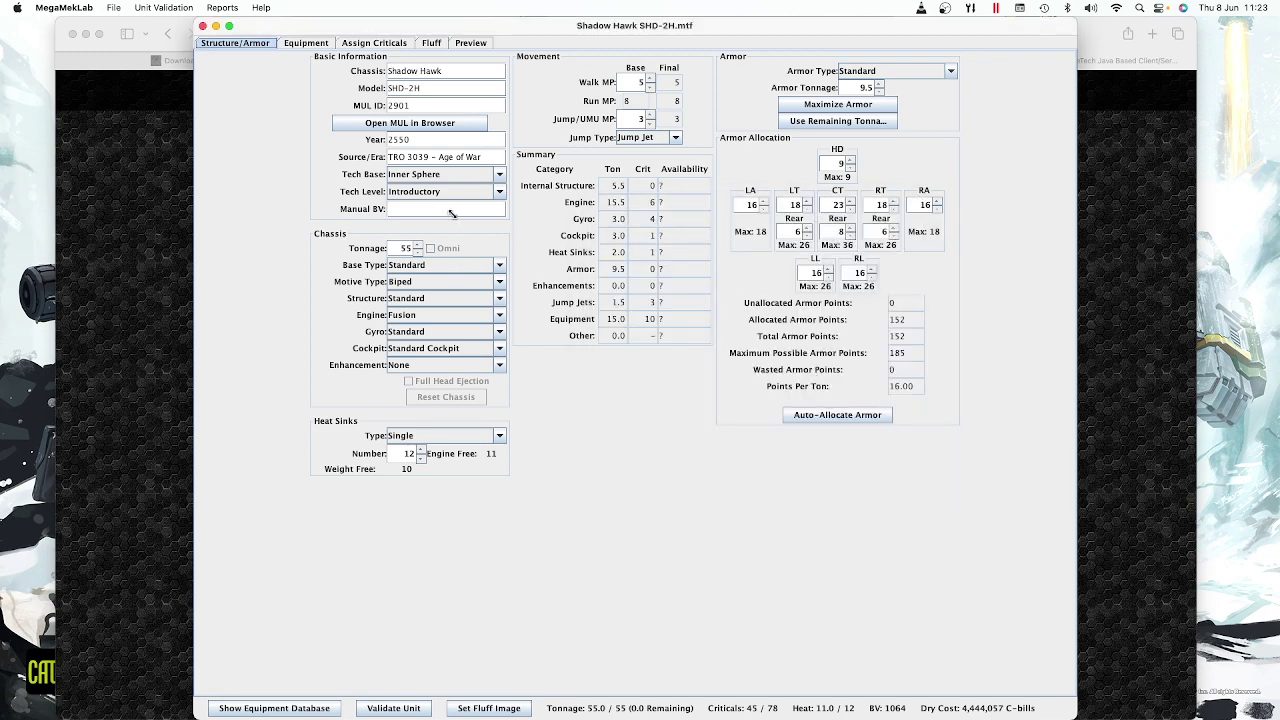